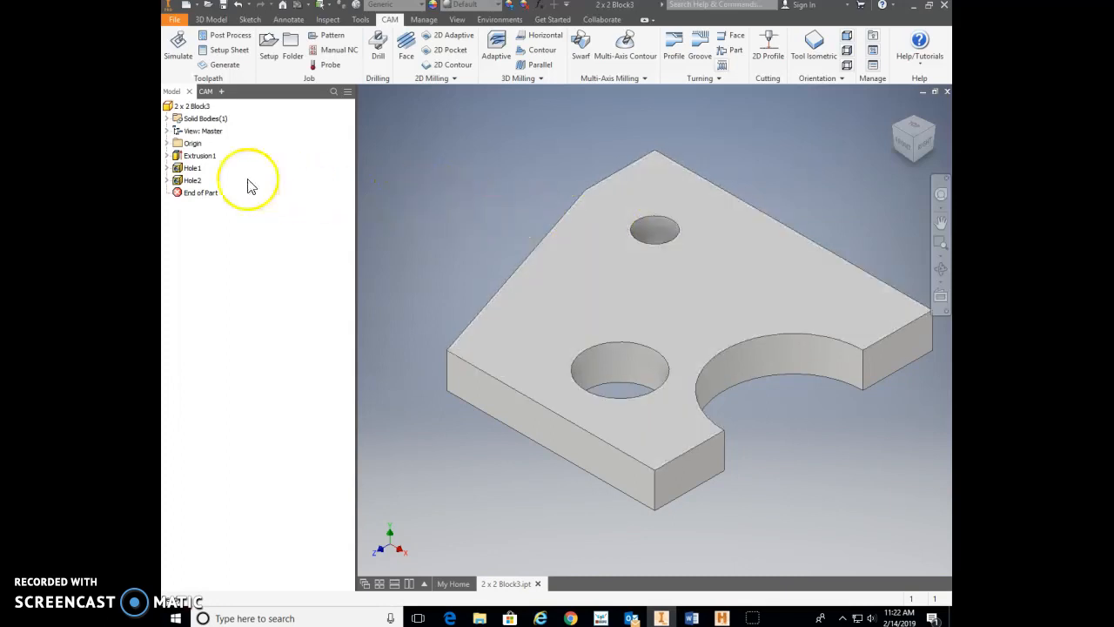
Set the diameter of the small hole near the plate's back corner to .13 in.
double_click(190, 168)
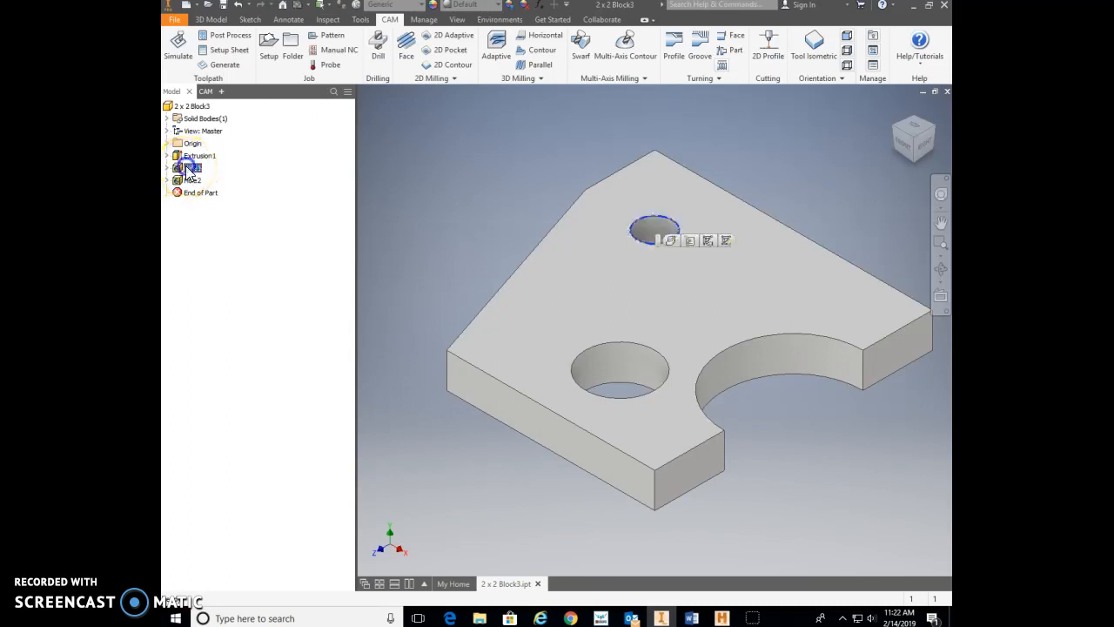
left_click(367, 321)
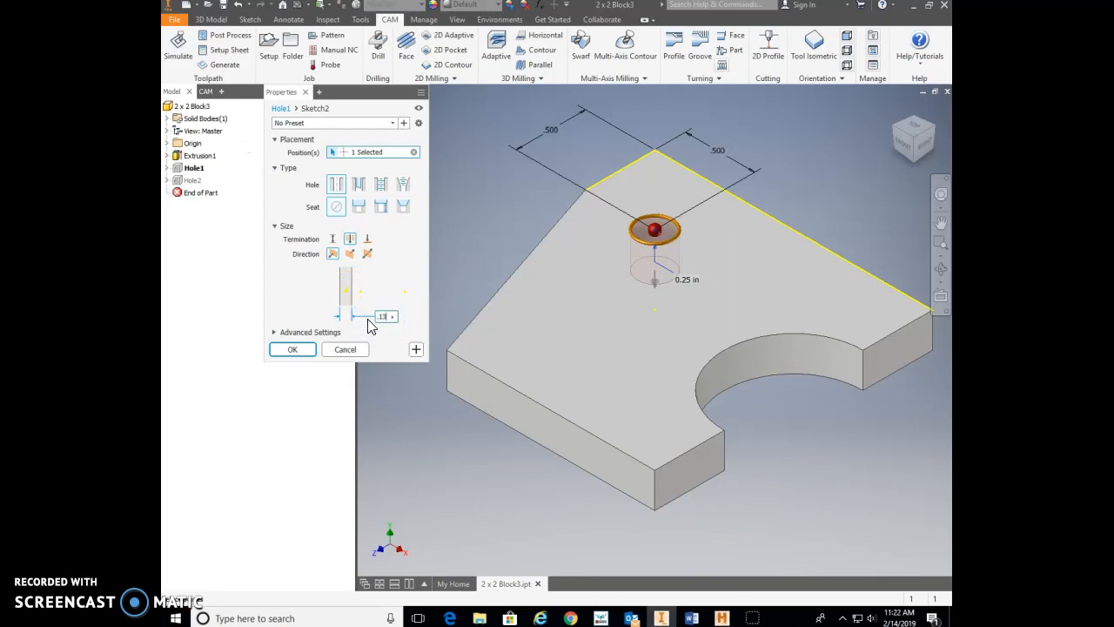
left_click(293, 349)
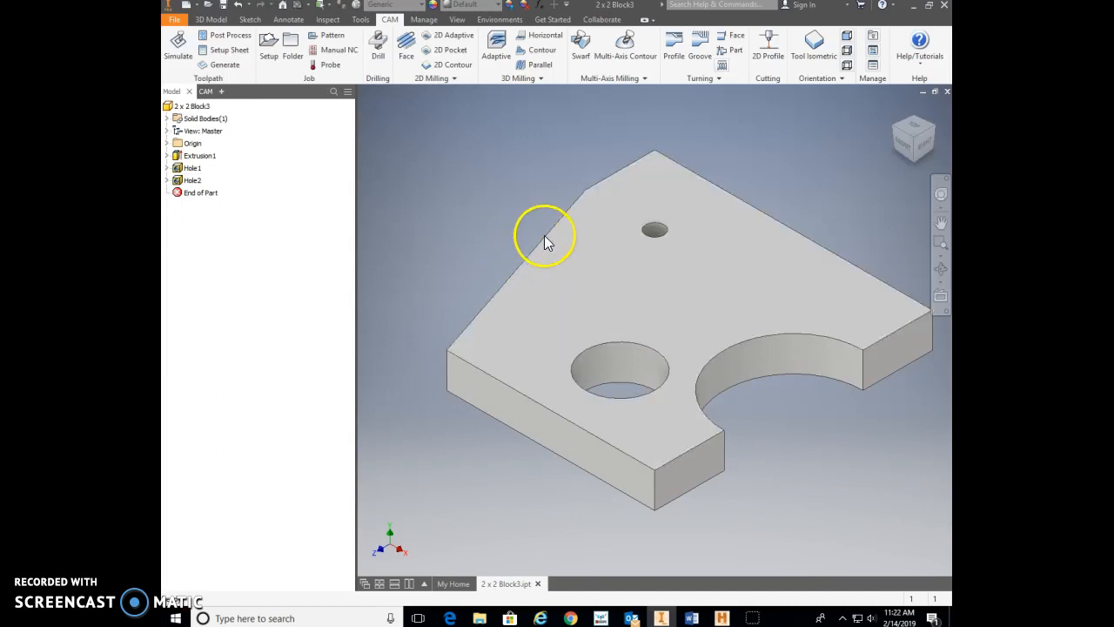
Create a milling setup with its stock box point origin at the top stock corner beside the plate's angled cut.
left_click(205, 93)
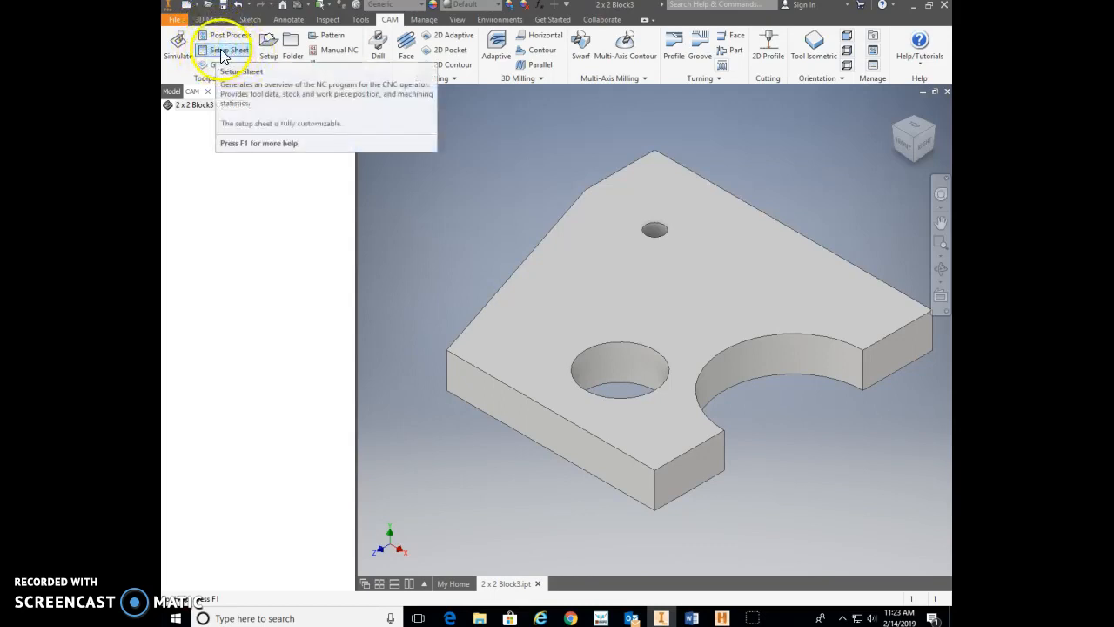
left_click(269, 50)
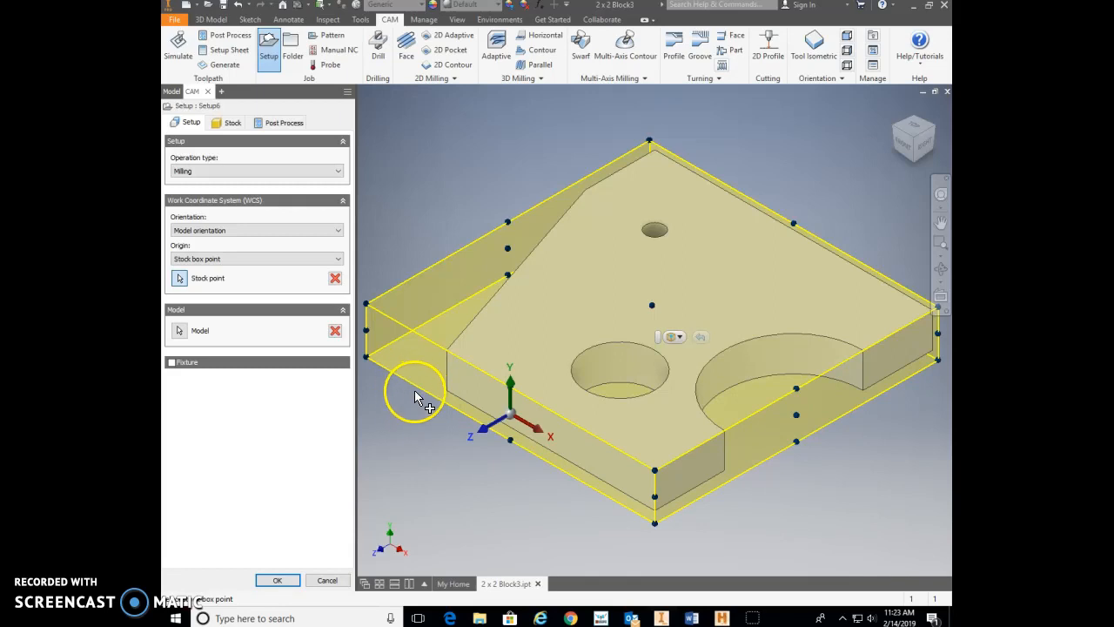
scroll(415, 396, "down", 3)
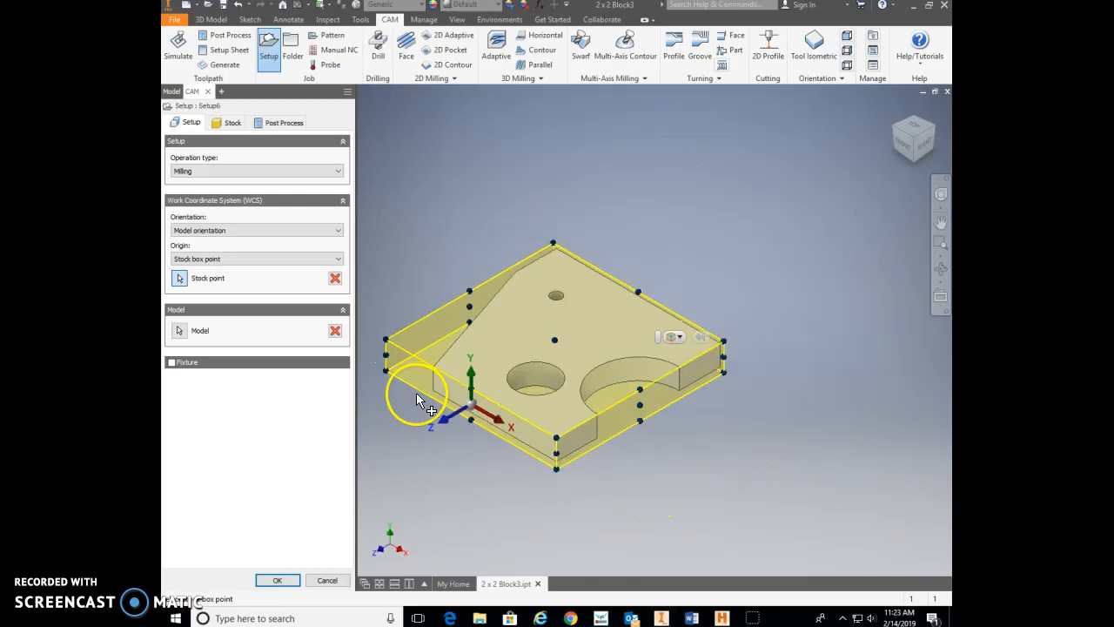
left_click(387, 342)
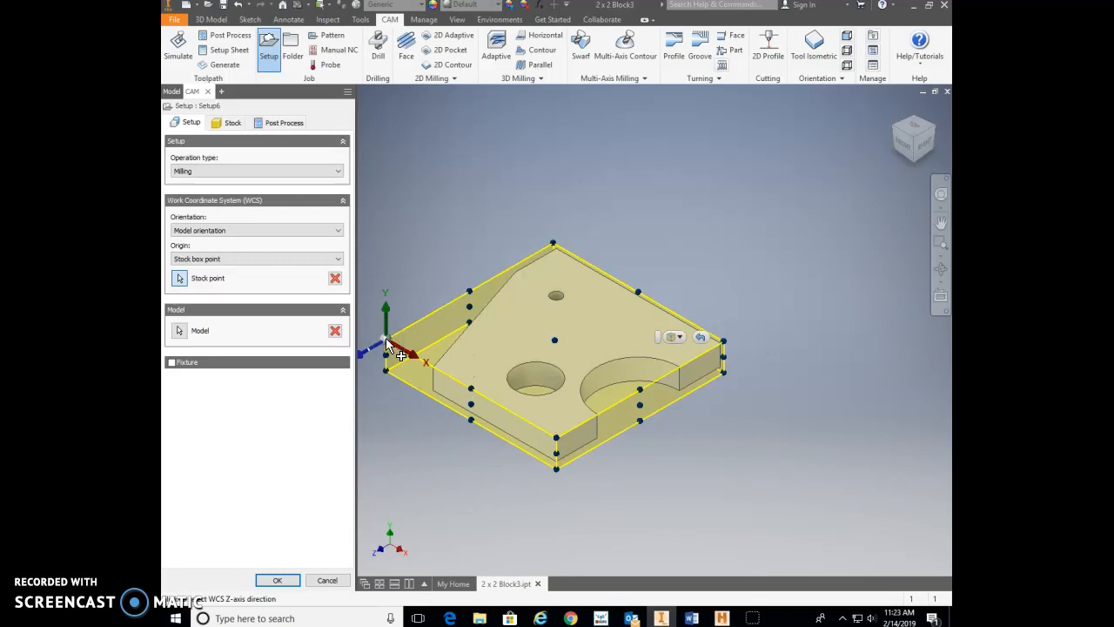
Orient the setup by Z axis/plane & X axis, using the plate's vertical edge at the angled cut as the Z axis.
middle_click_drag(408, 409, 528, 456)
scroll(509, 390, "up", 2)
scroll(509, 391, "down", 5)
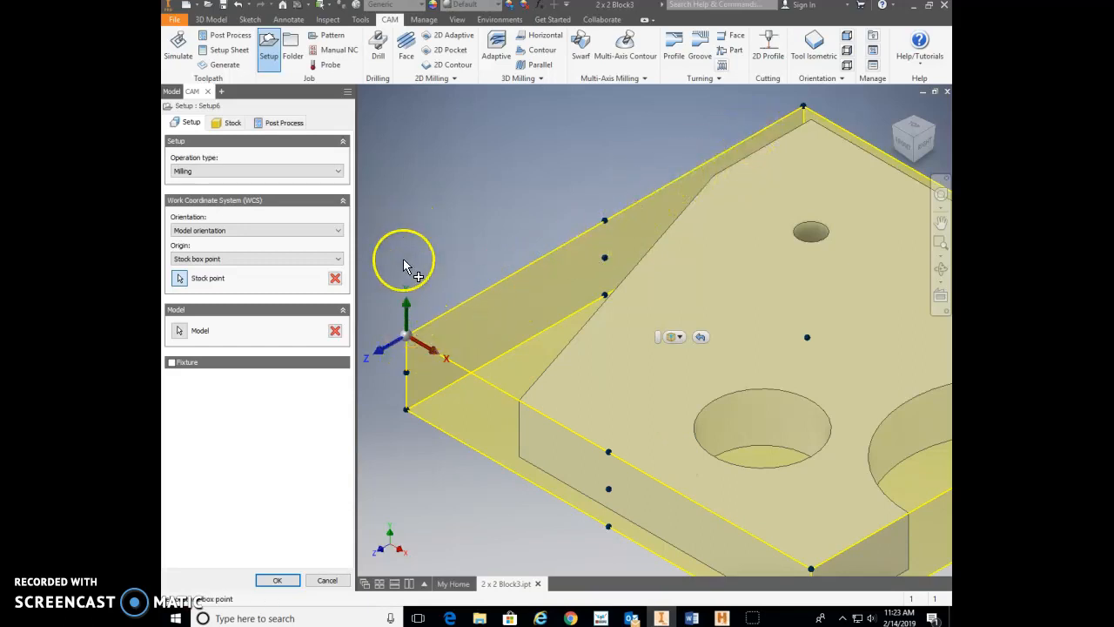
scroll(413, 265, "up", 2)
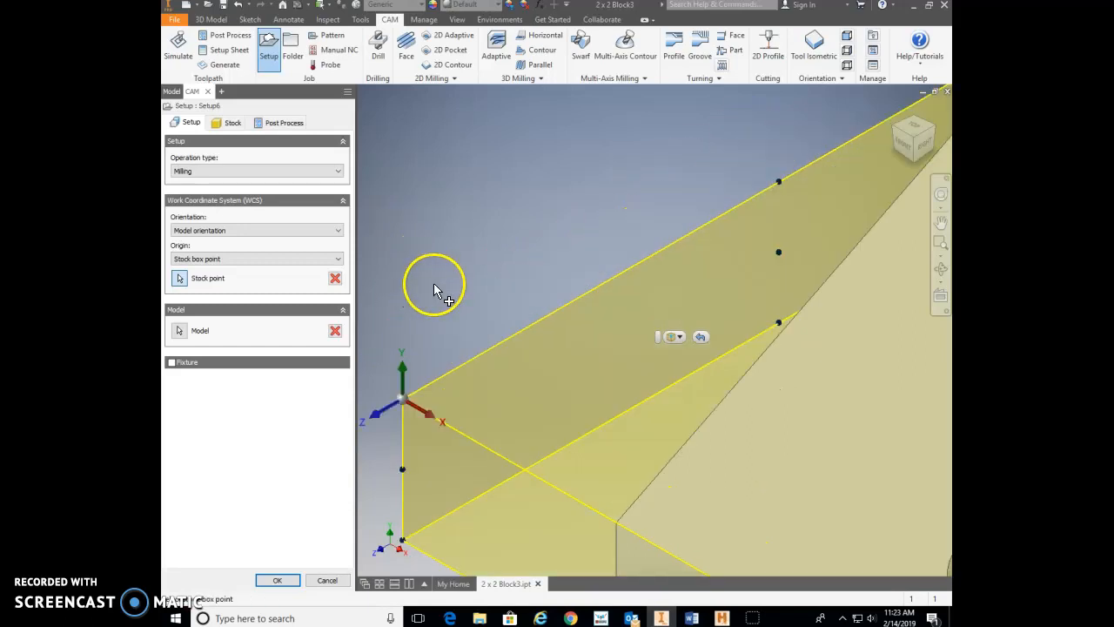
scroll(437, 296, "down", 1)
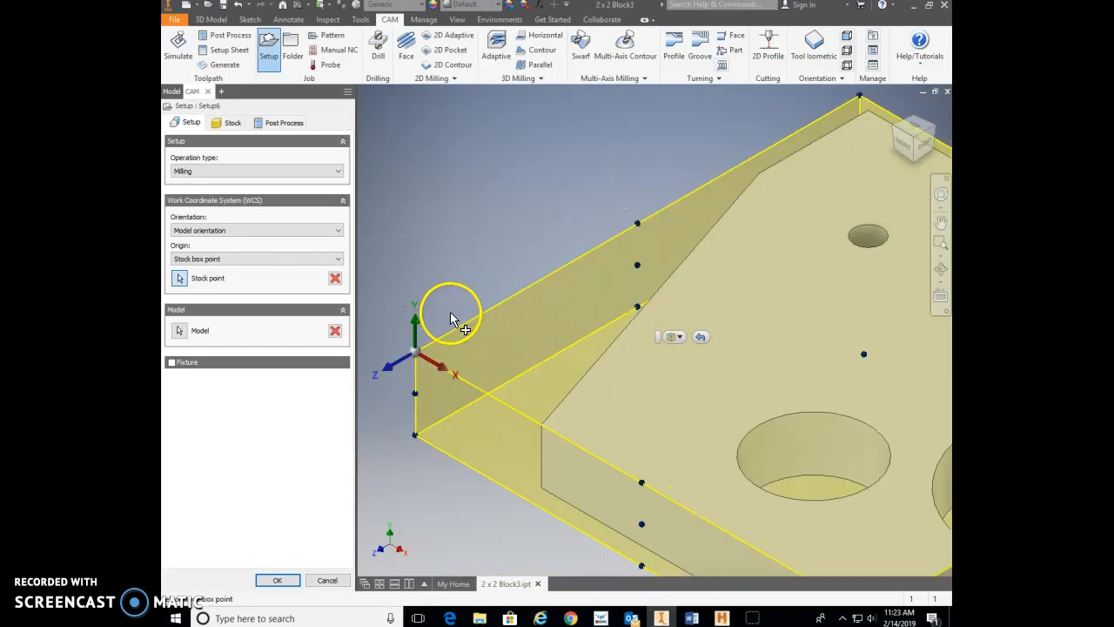
left_click(404, 356)
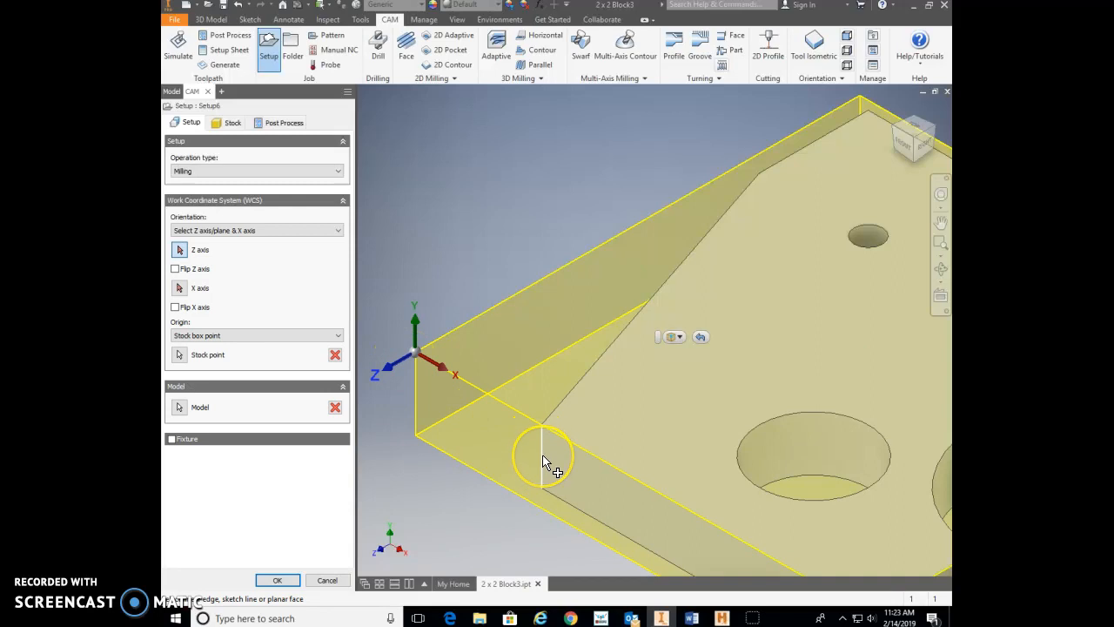
scroll(542, 461, "up", 3)
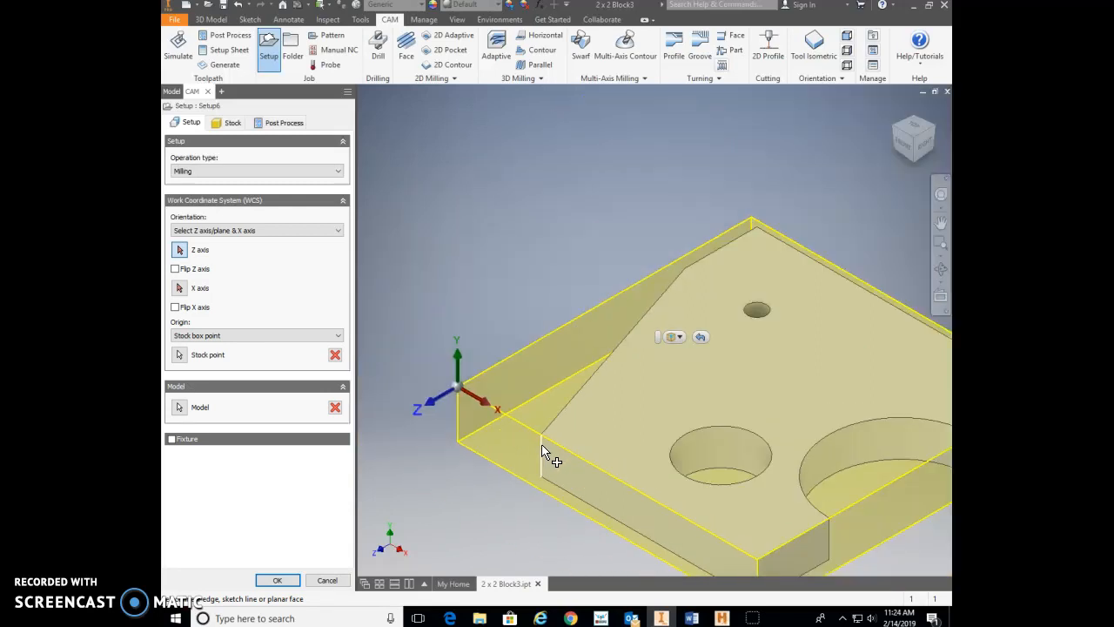
left_click(542, 452)
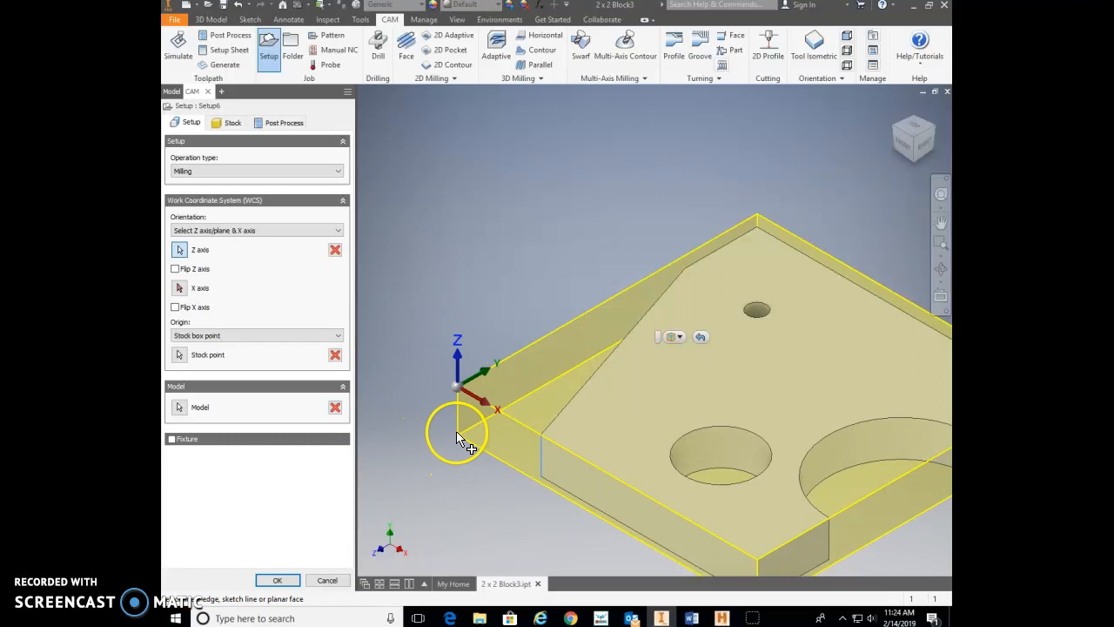
Try flipping the X and Z axes, and try the Select X & Y axes orientation with the origin at the top stock corner.
left_click(175, 307)
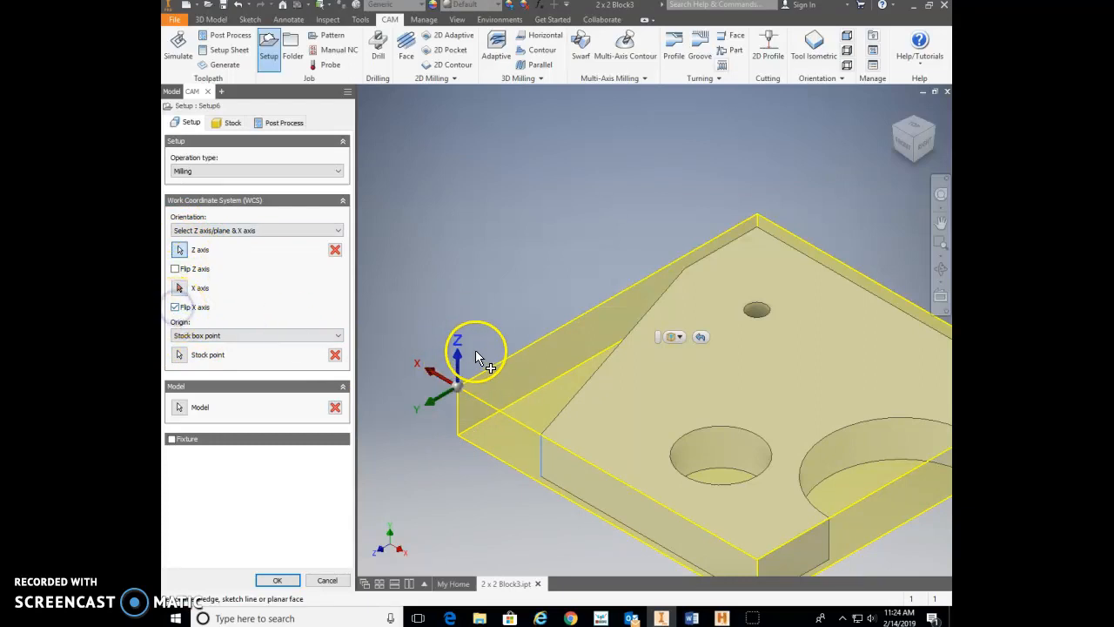
left_click(175, 271)
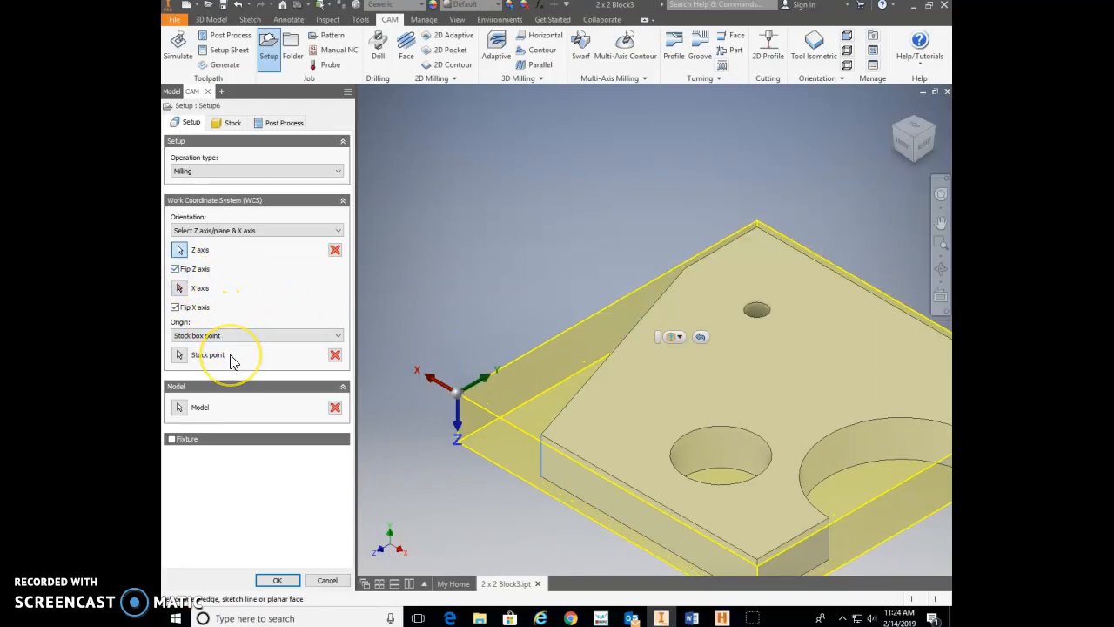
left_click(269, 231)
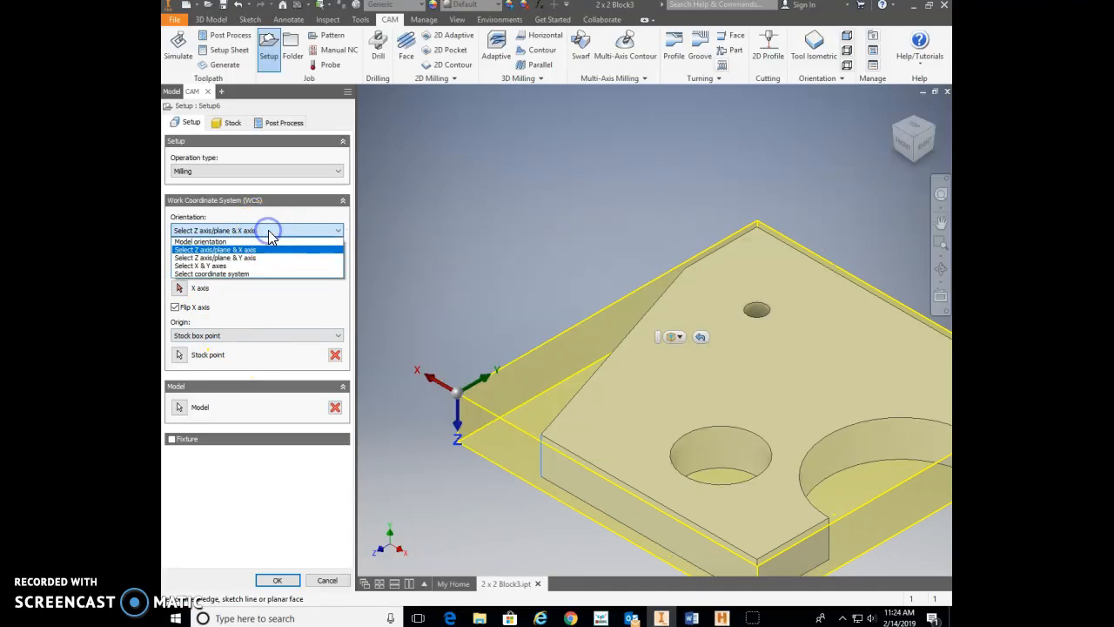
left_click(206, 265)
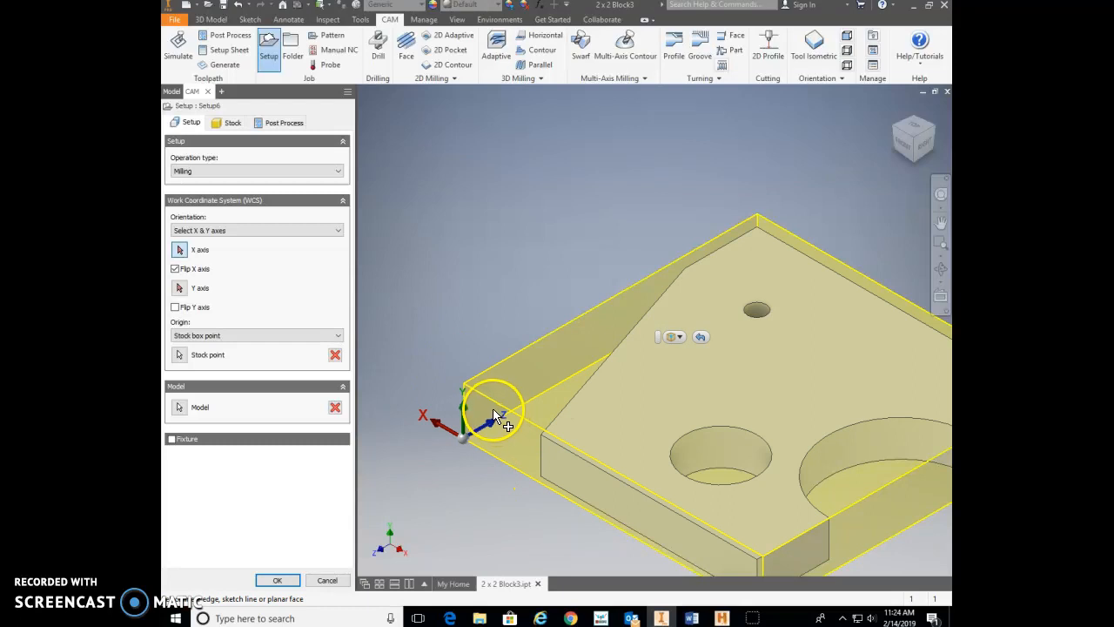
left_click(179, 355)
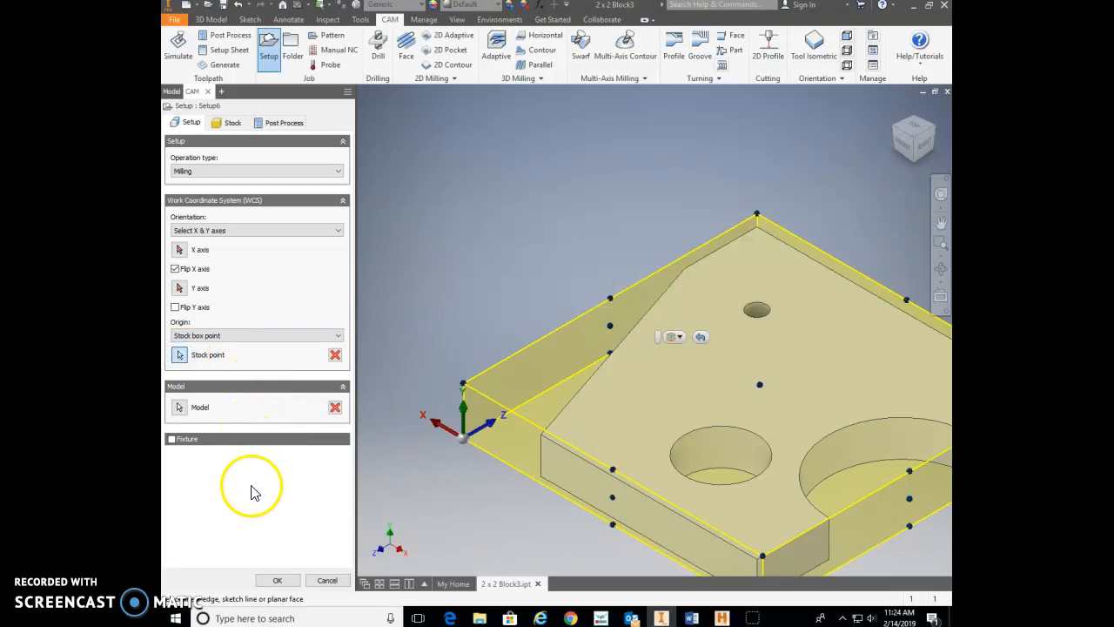
left_click(464, 383)
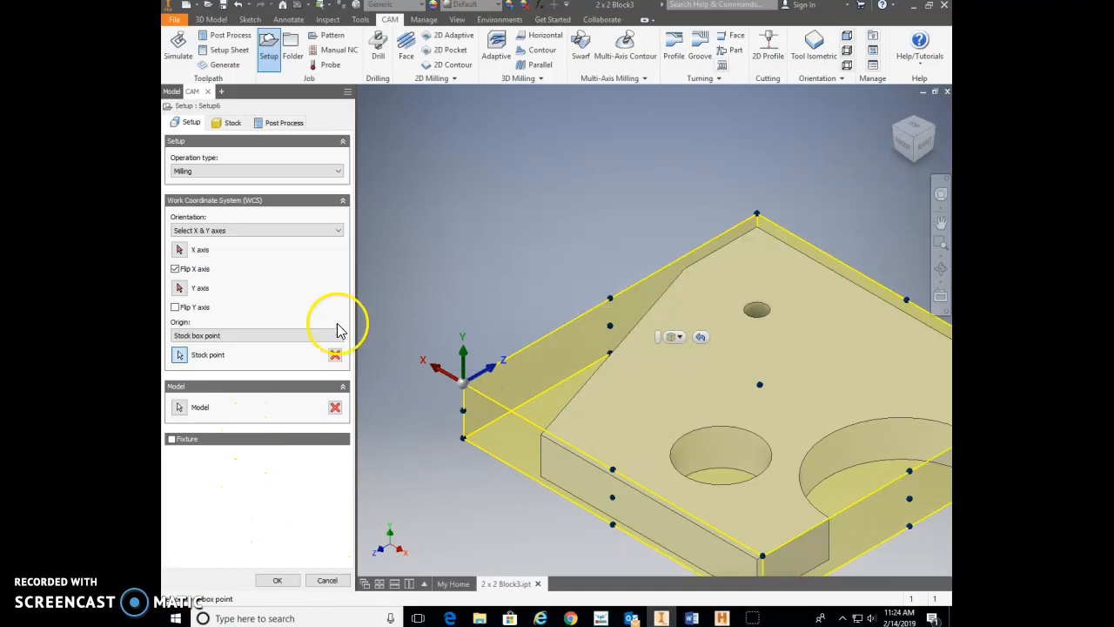
Return the setup to Z axis/plane & X axis orientation with both axes unflipped, and accept it.
left_click(477, 377)
left_click(460, 411)
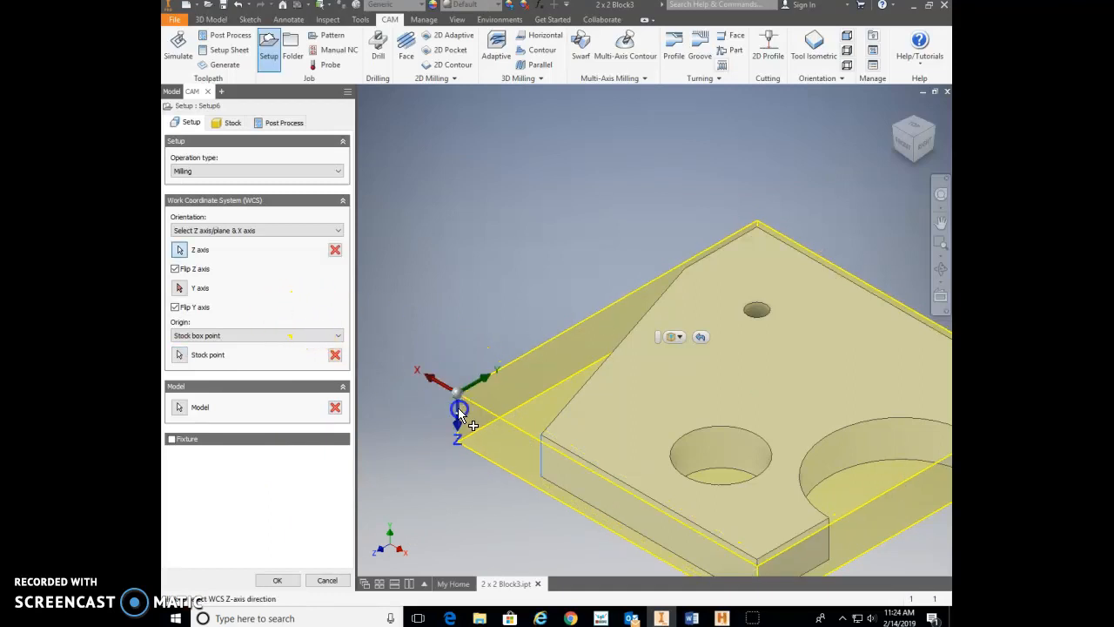
left_click(541, 466)
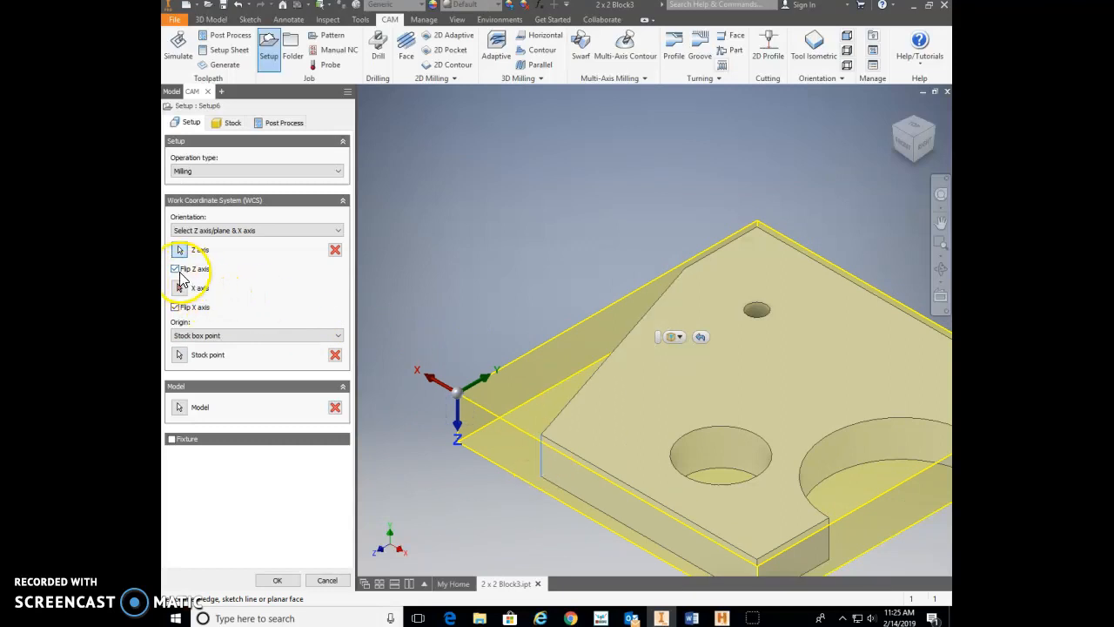
left_click(175, 270)
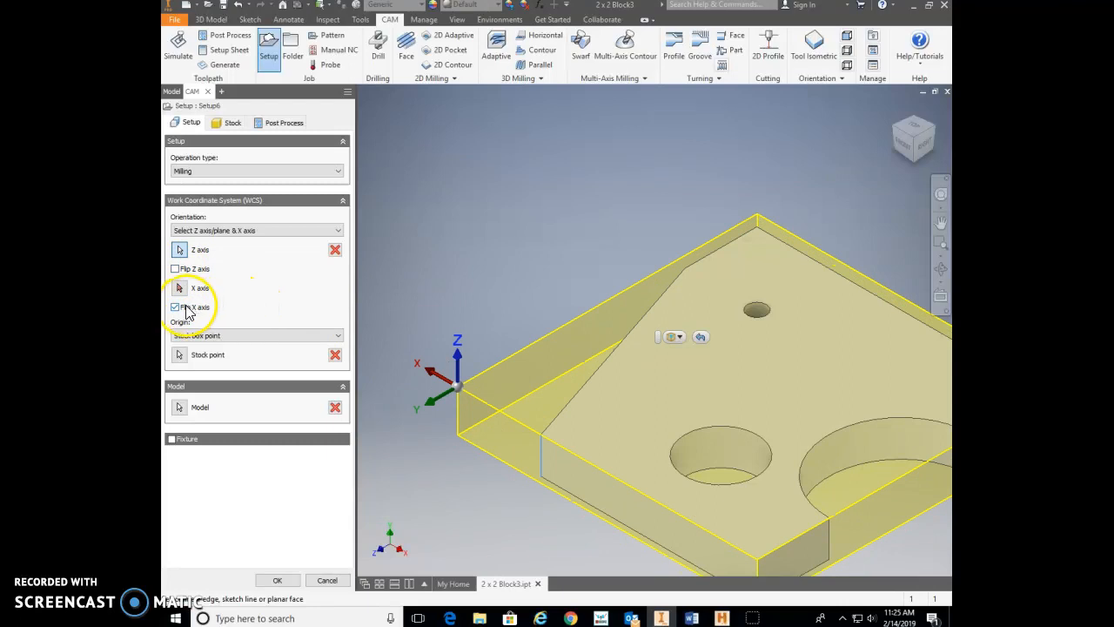
left_click(175, 308)
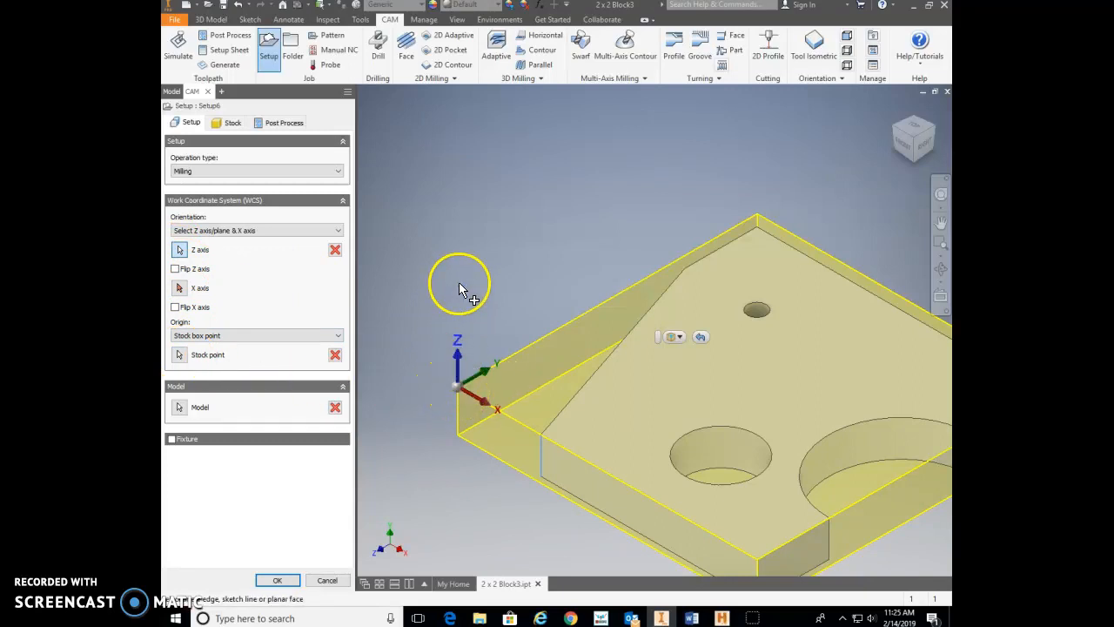
left_click(277, 580)
Start a 2D Bore operation and select the small hole's circular face as its geometry.
middle_click_drag(711, 313, 638, 223)
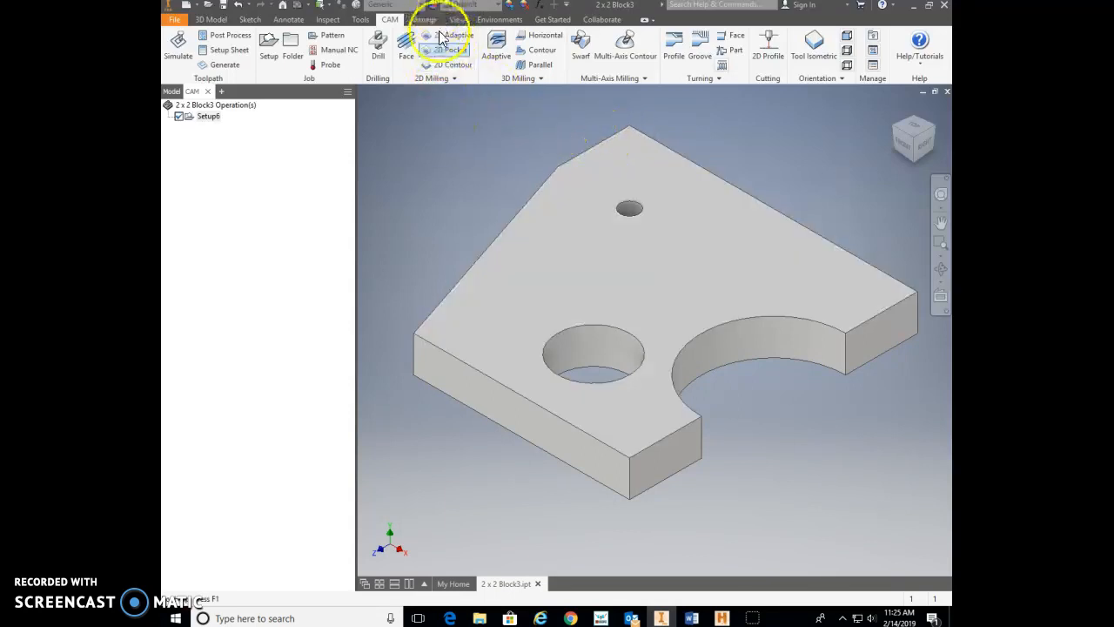
left_click(452, 79)
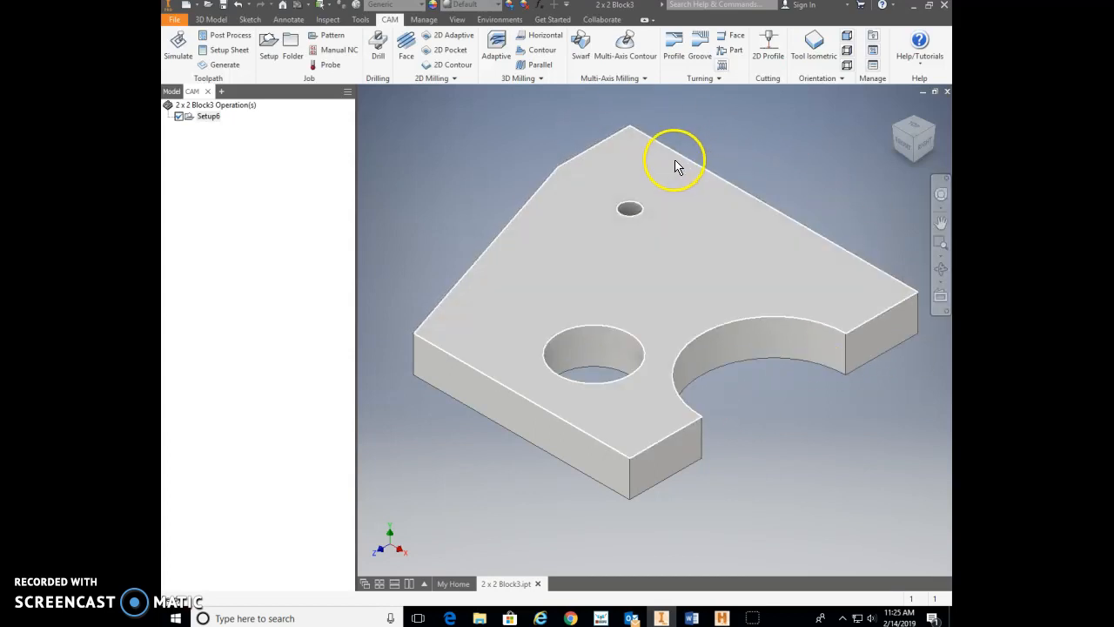
left_click(453, 78)
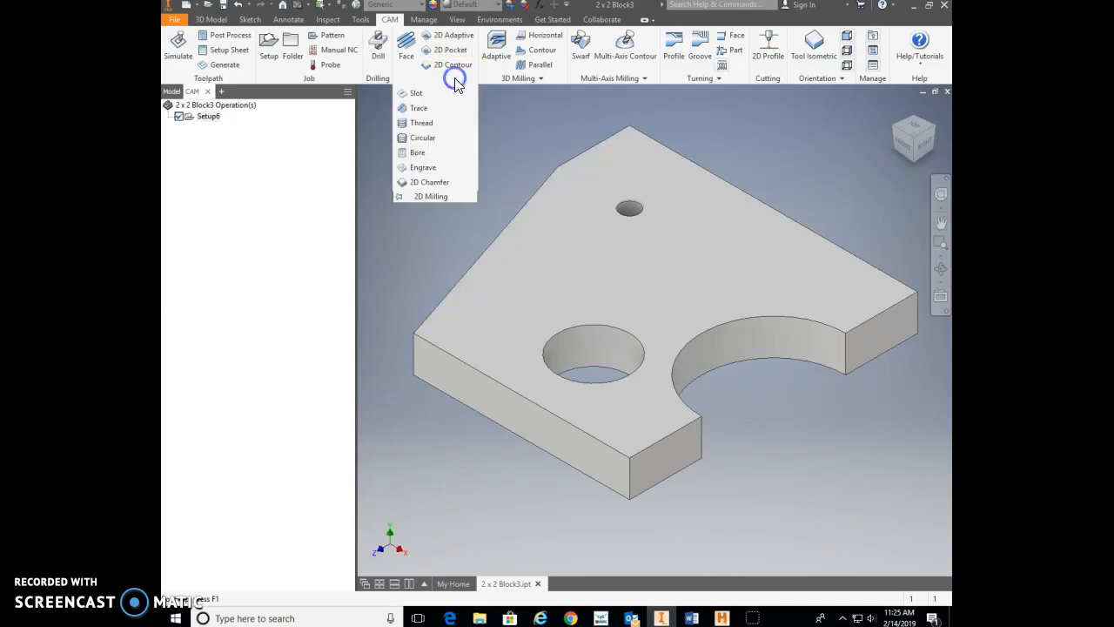
left_click(417, 154)
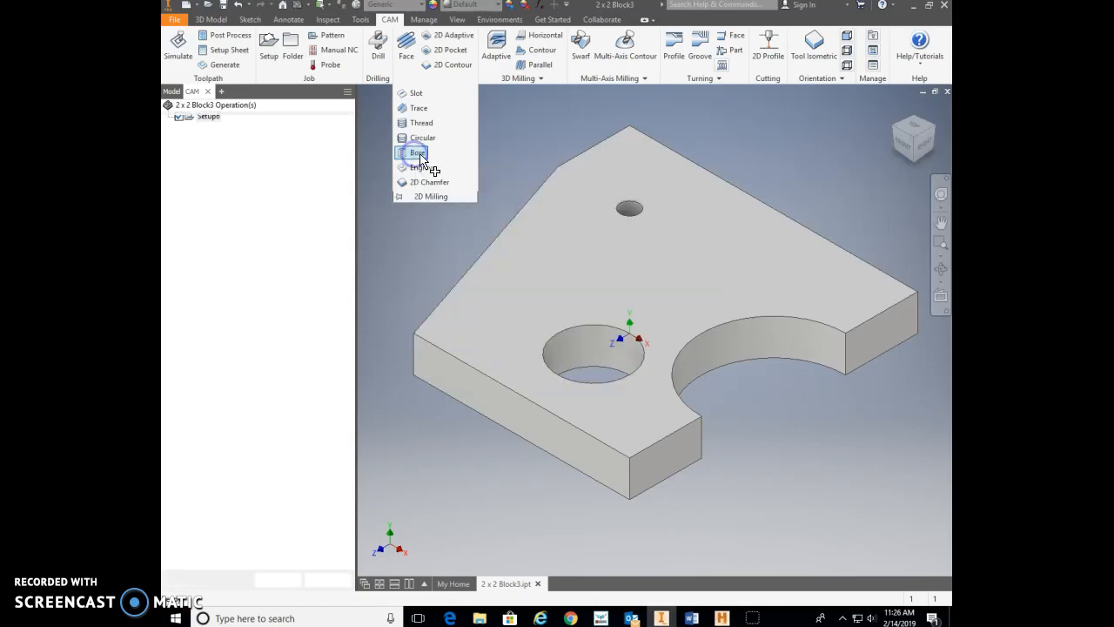
left_click(637, 210)
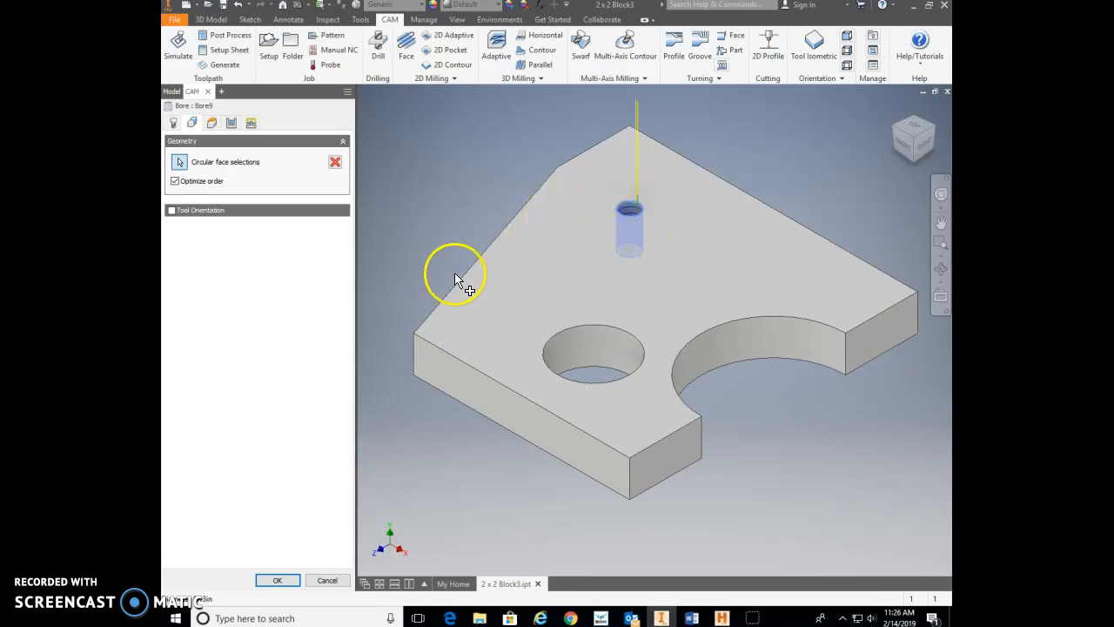
Search the tool library for 1/8 and assign the 1/8" Flat Endmill from the Inch - Plastics library to the bore.
left_click(174, 127)
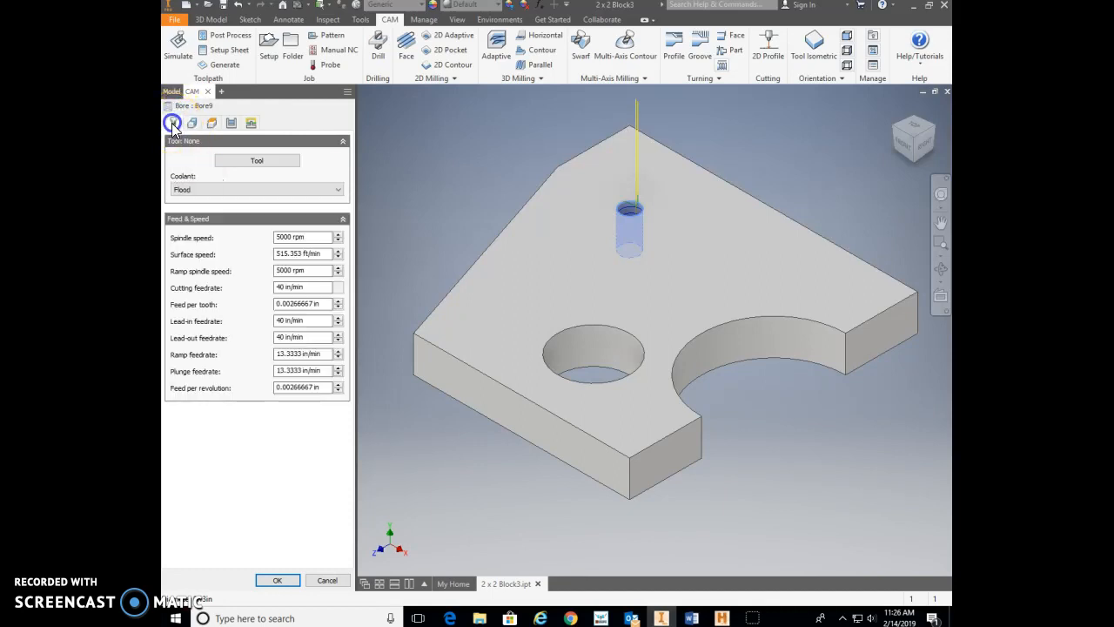
left_click(261, 162)
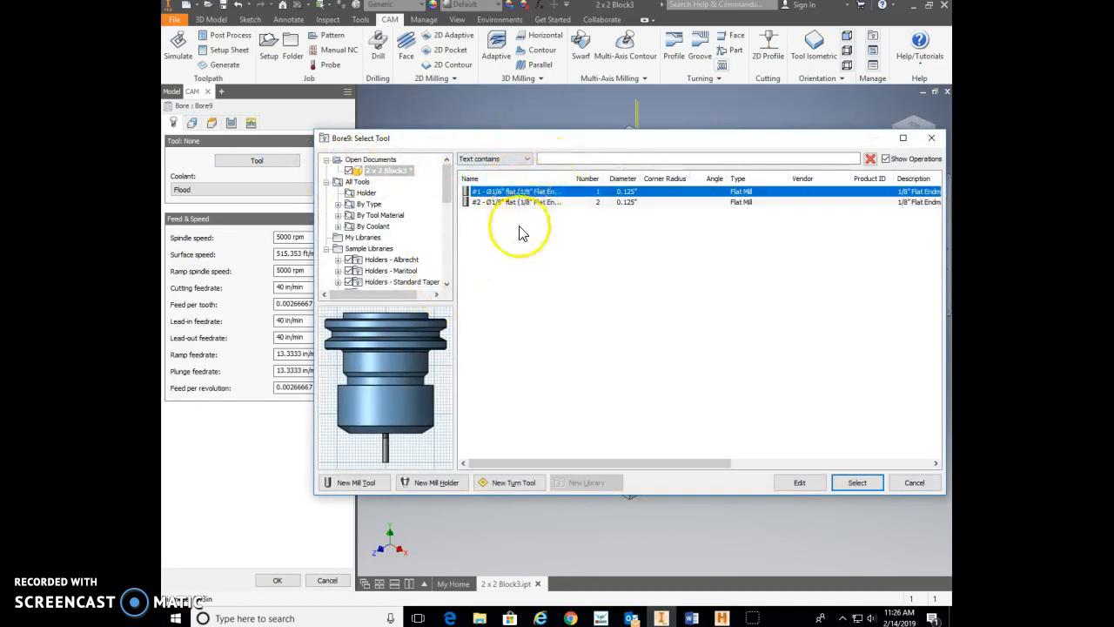
left_click(557, 157)
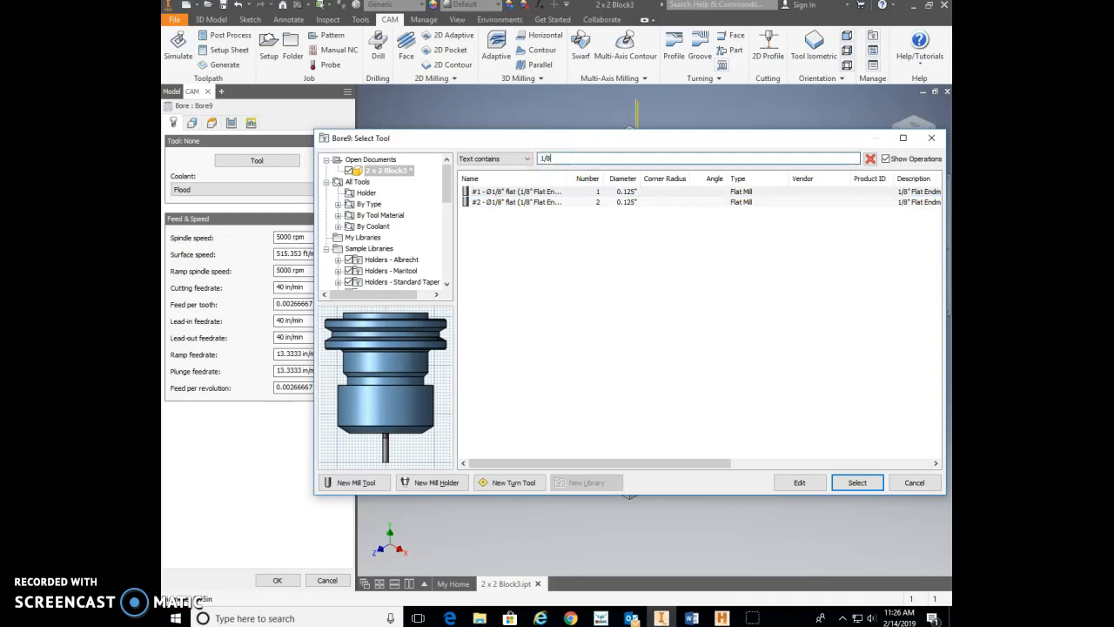
left_click(366, 206)
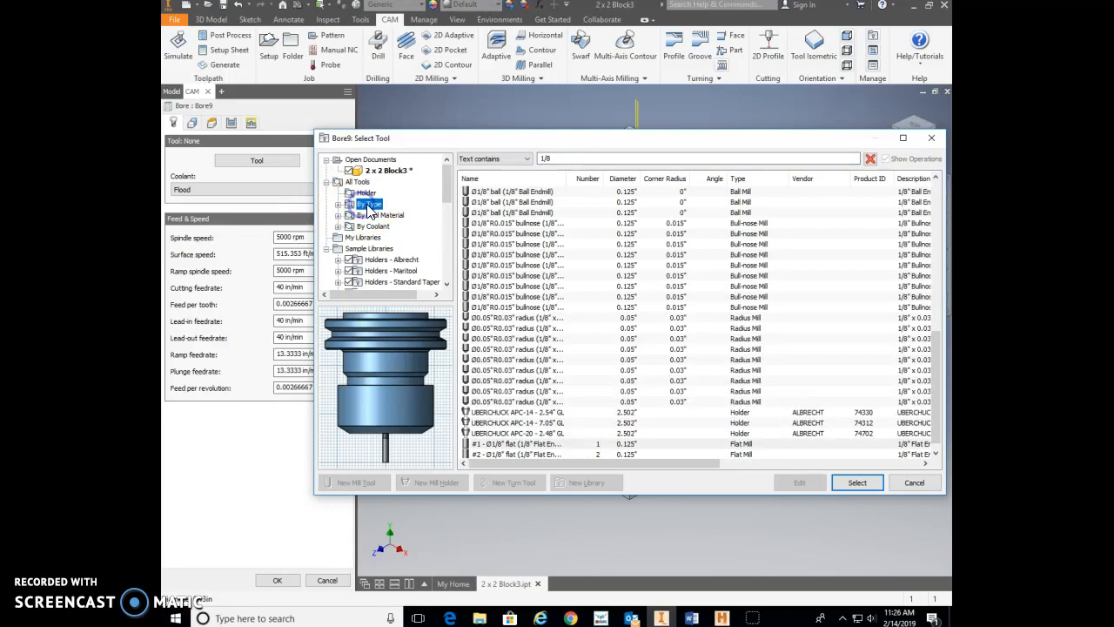
scroll(541, 211, "up", 11)
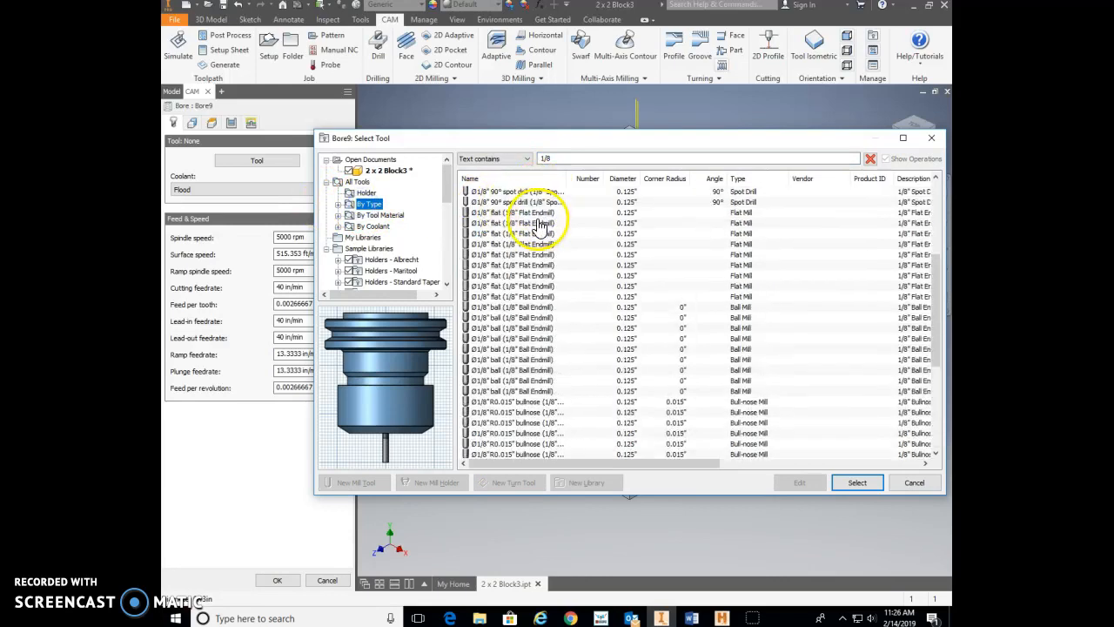
scroll(538, 224, "down", 4)
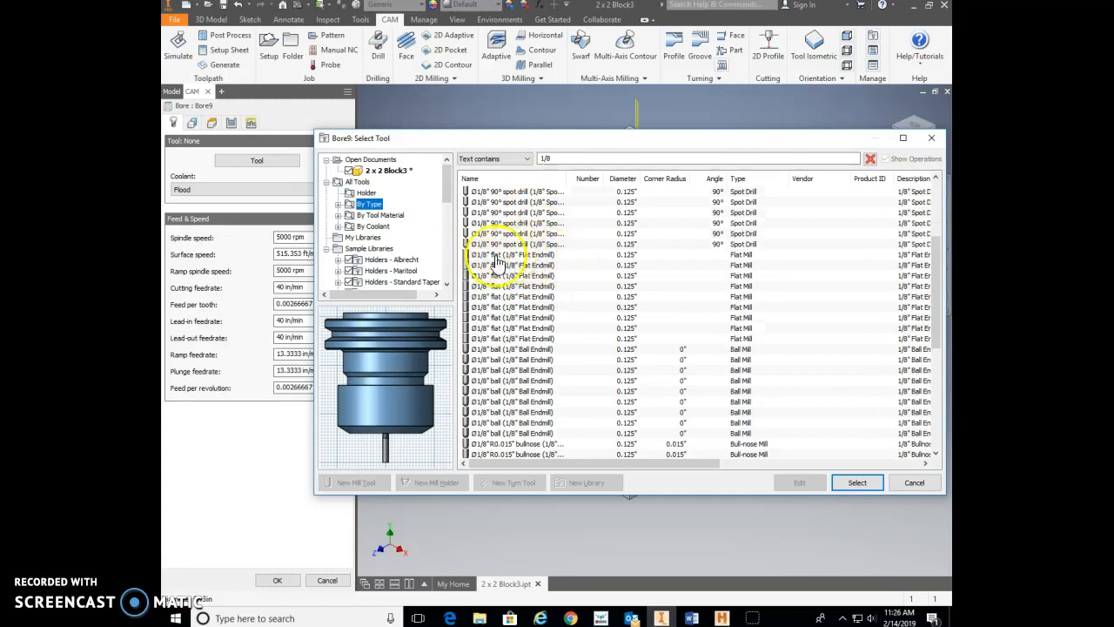
left_click(530, 256)
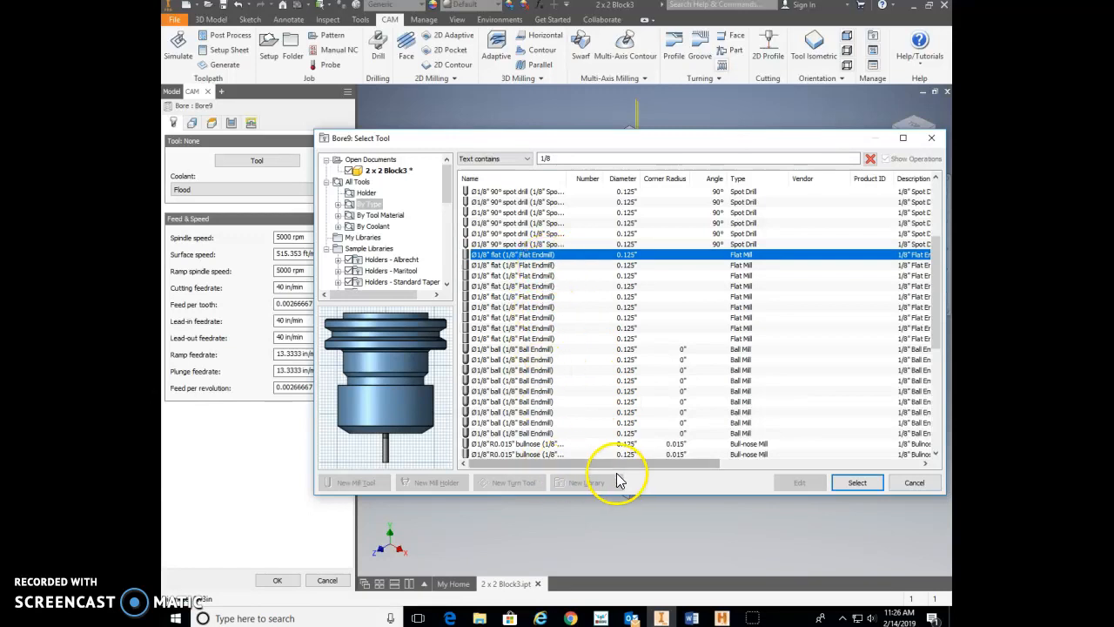
left_click_drag(598, 464, 799, 476)
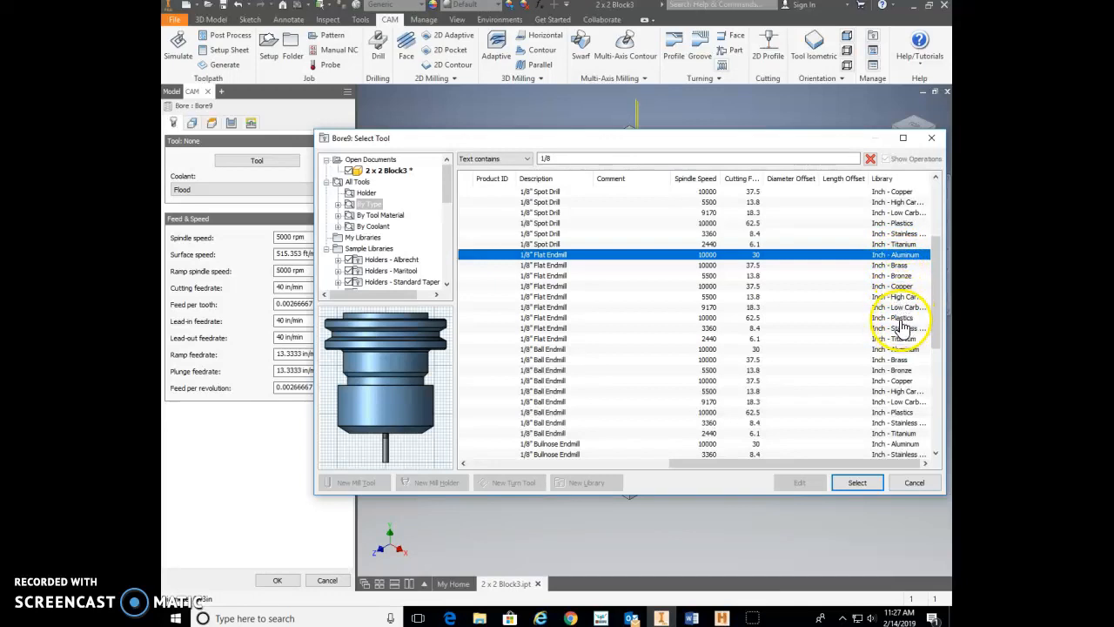
left_click(882, 319)
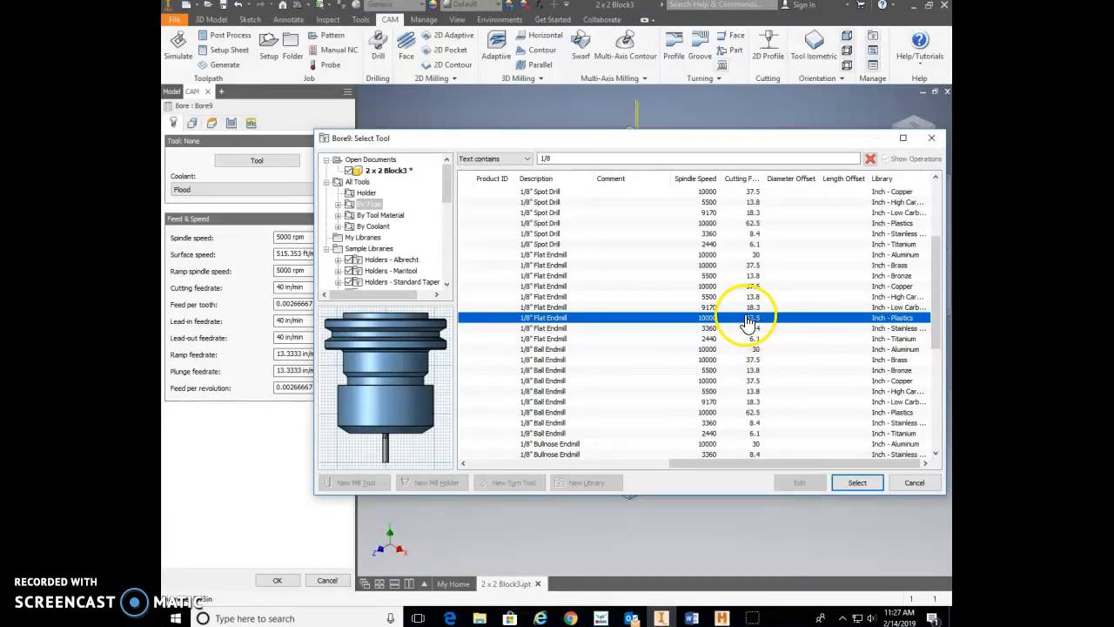
left_click(862, 484)
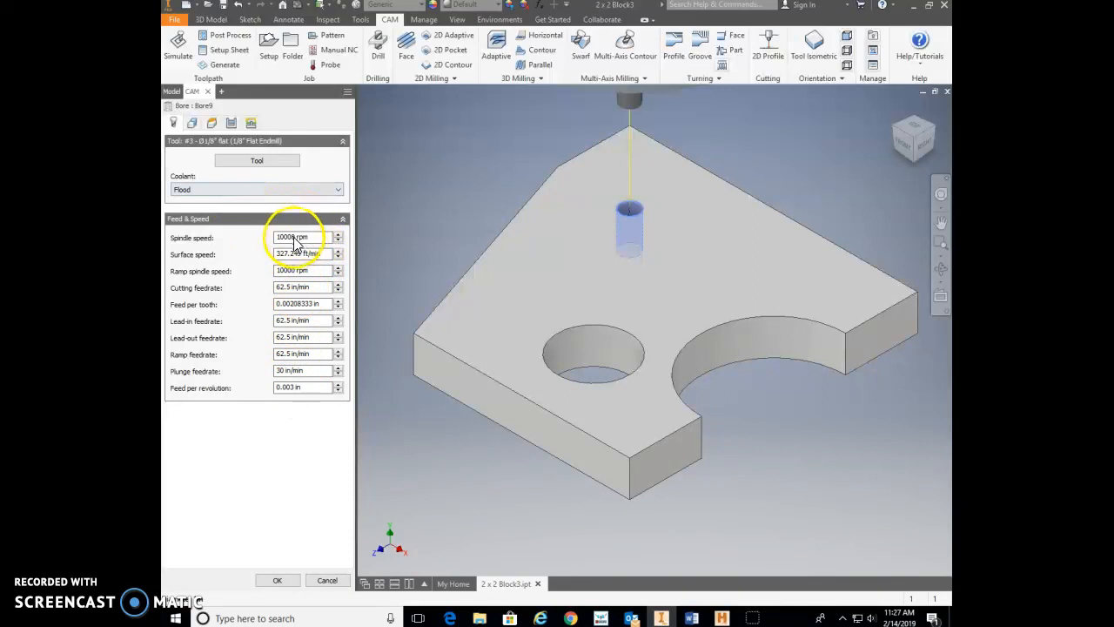
Set the bore's spindle speed to 15000 rpm and cutting feedrate to 80 in/min, and accept the operation.
left_click(284, 238)
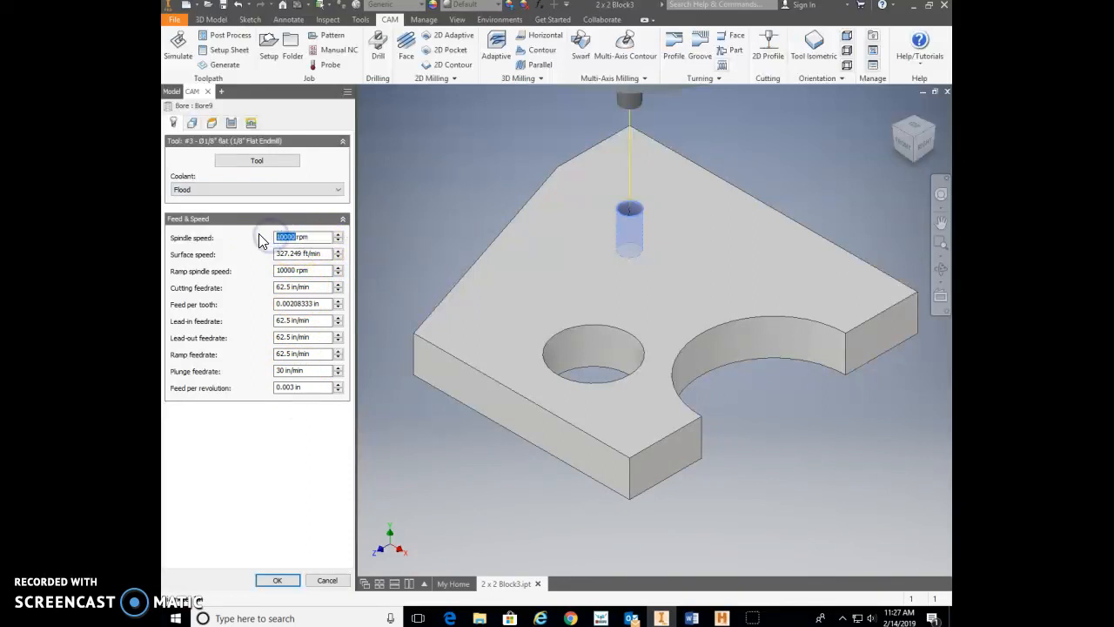
type("15")
left_click(281, 288)
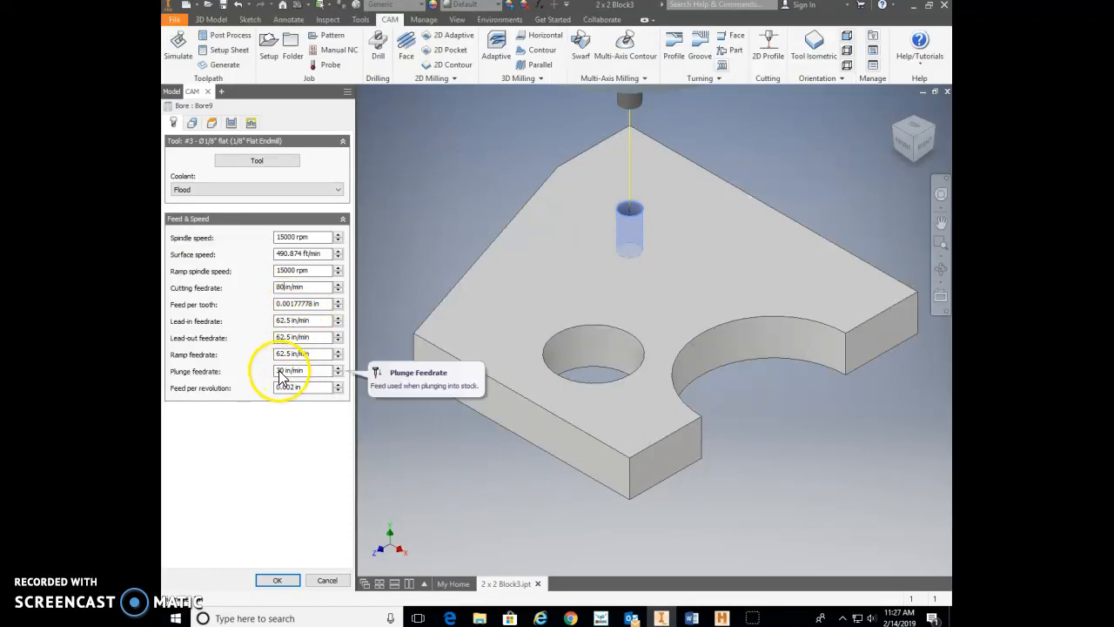
left_click(278, 581)
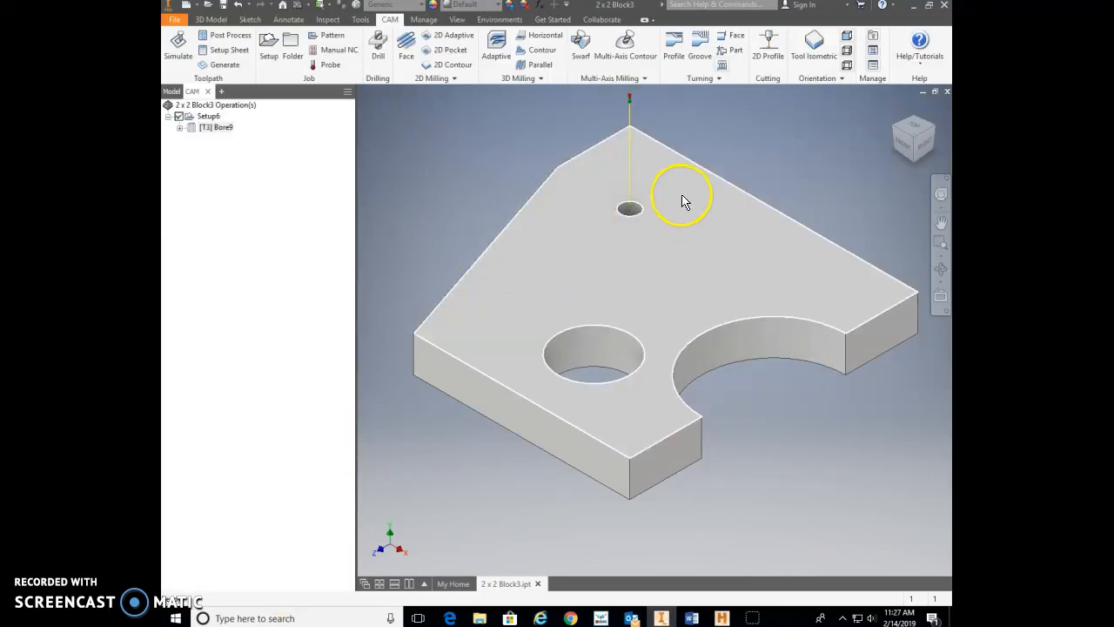
Create a 2D Pocket operation on the larger round hole's bottom edge, keeping the 1/8" flat endmill and its feeds and speeds.
scroll(627, 218, "up", 6)
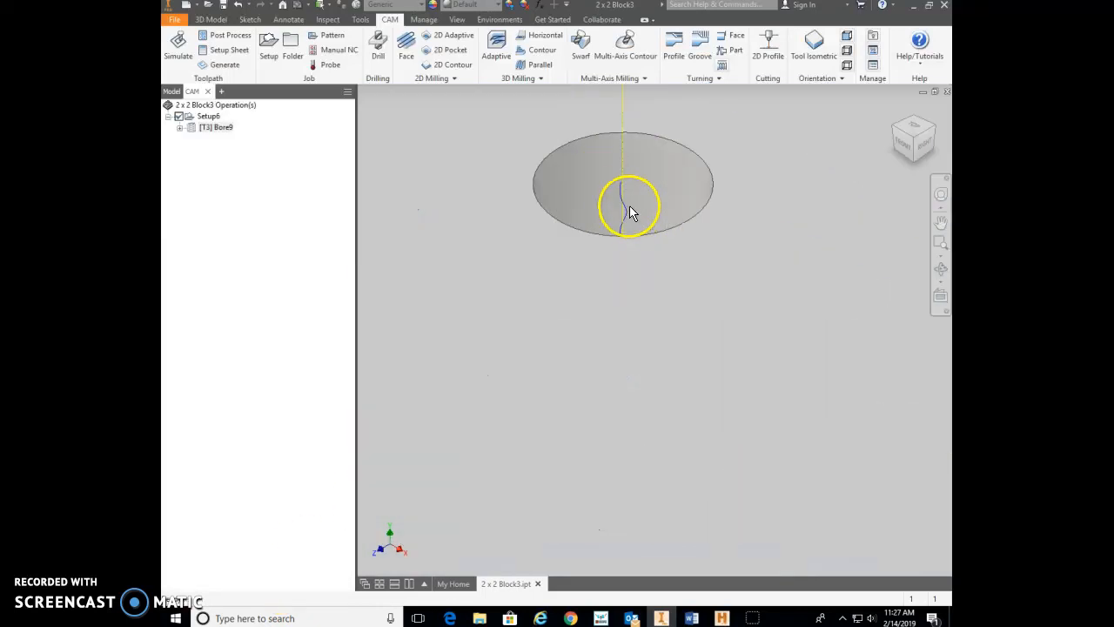
scroll(624, 213, "down", 6)
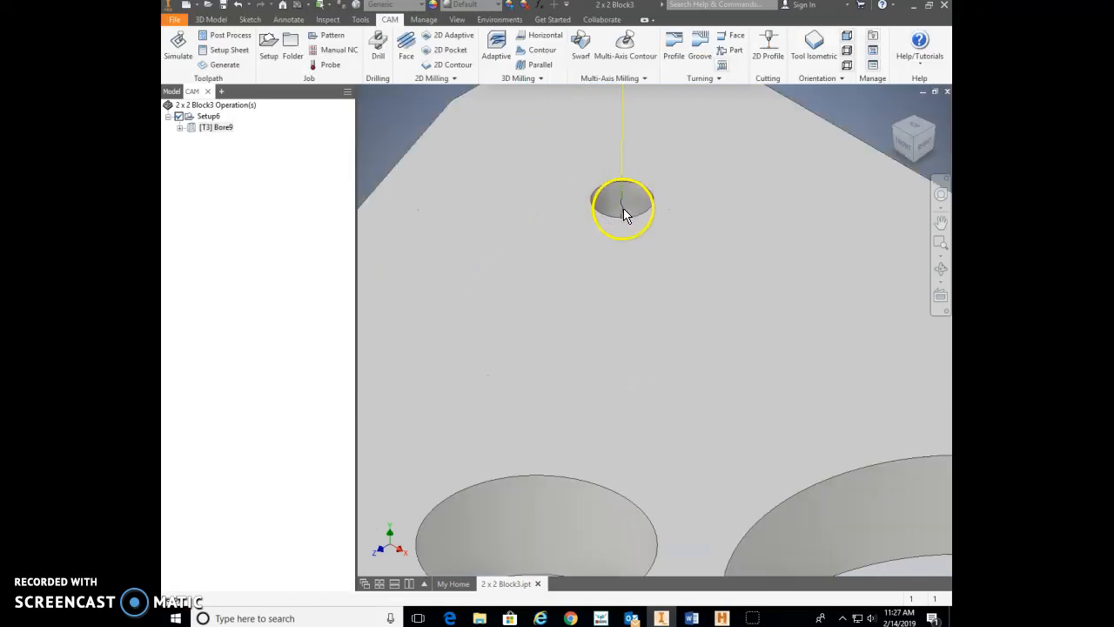
scroll(623, 214, "up", 5)
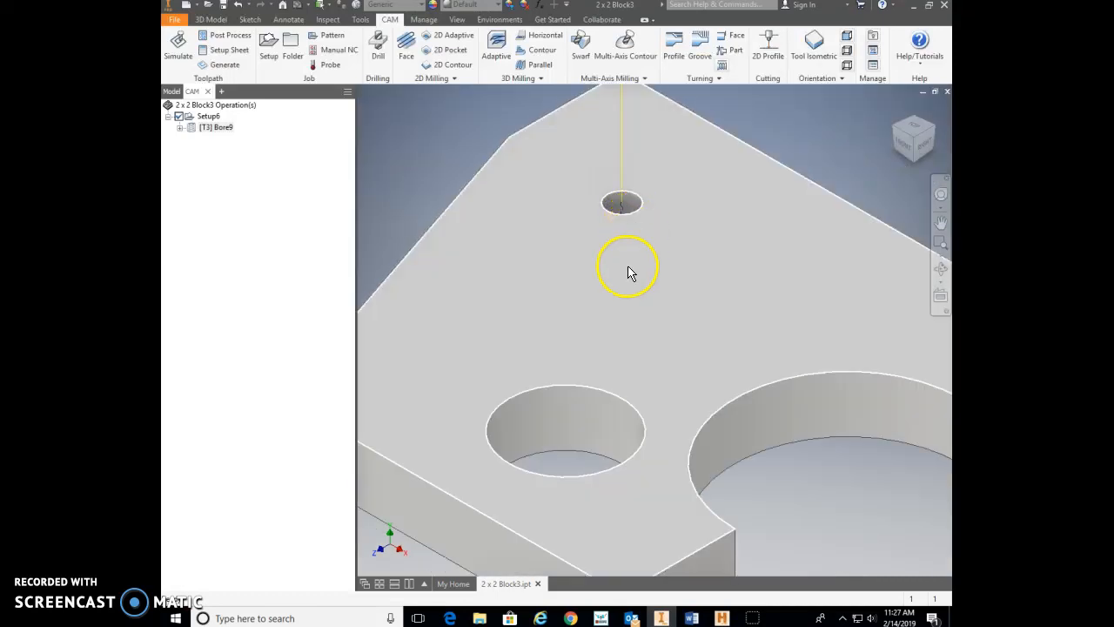
scroll(632, 274, "down", 4)
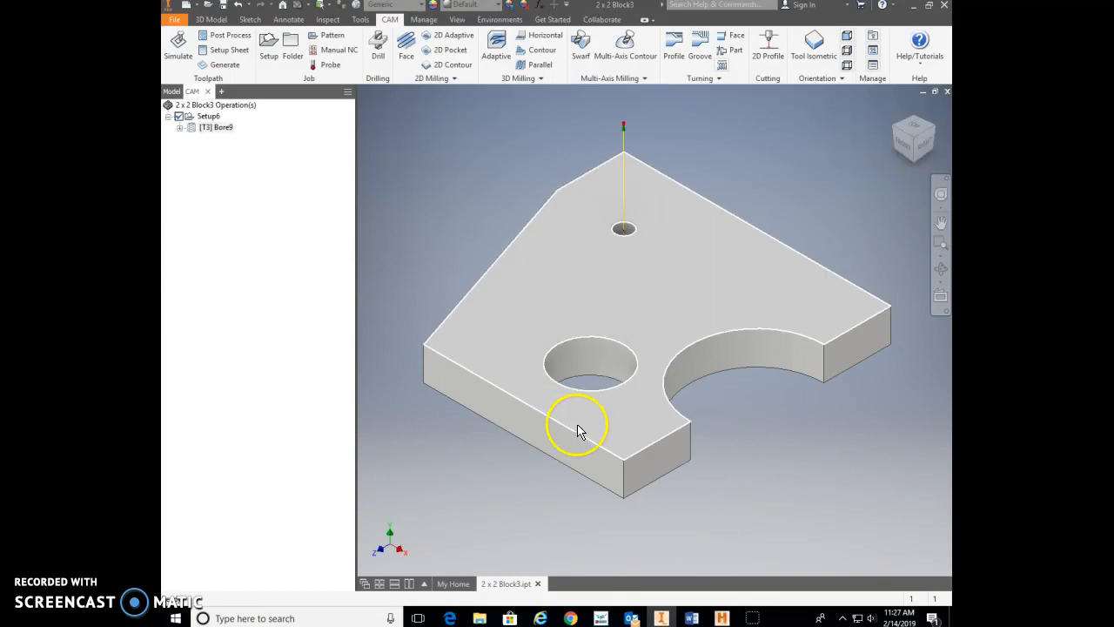
left_click(448, 52)
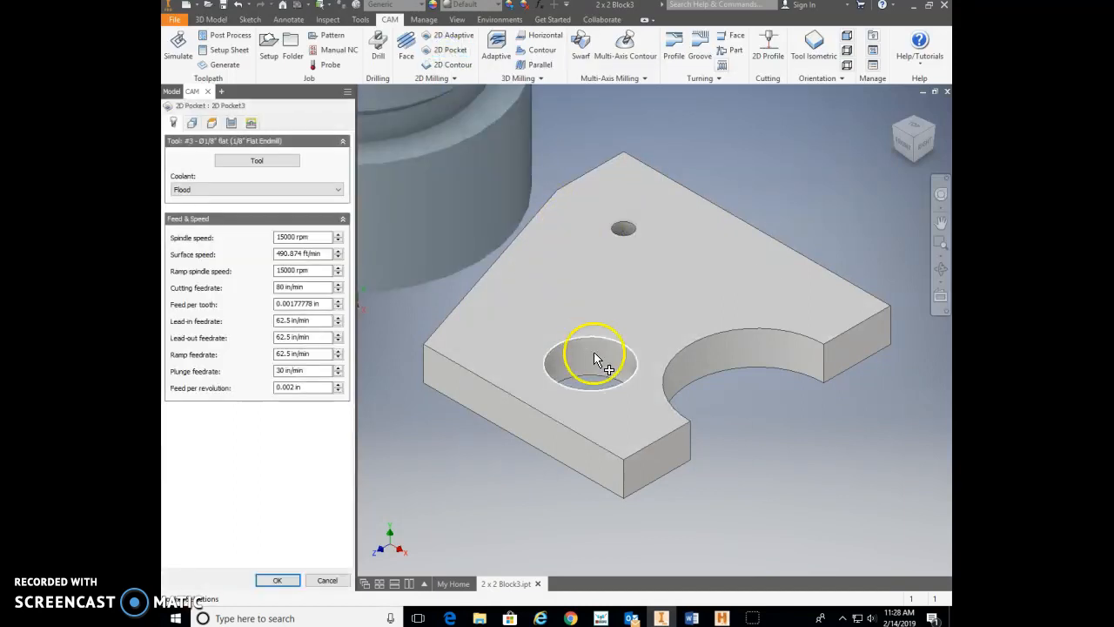
left_click(597, 384)
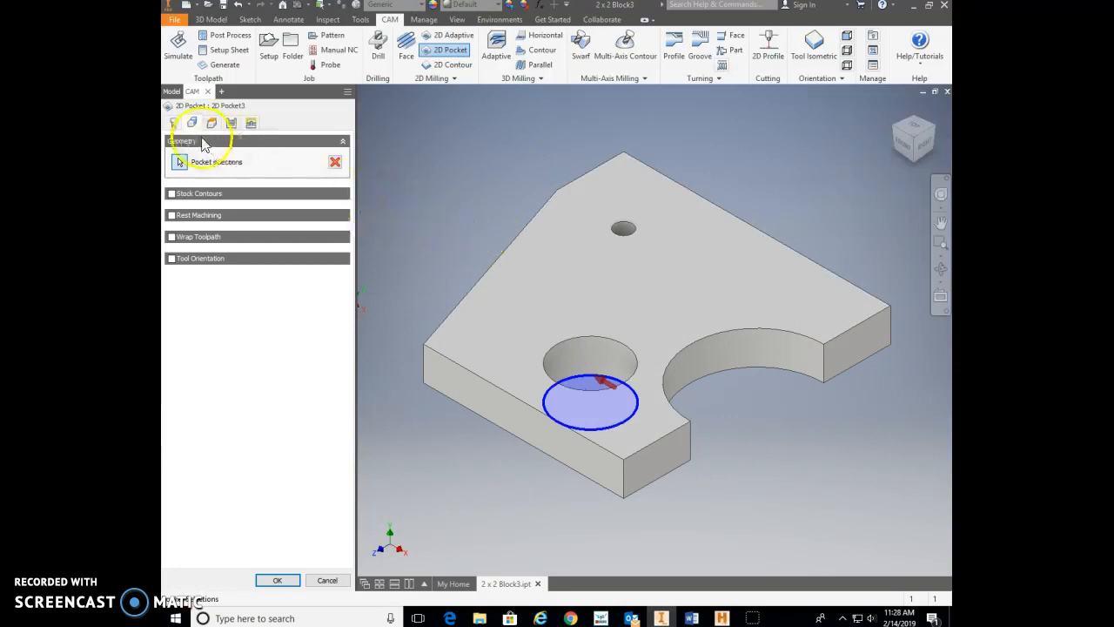
left_click(175, 124)
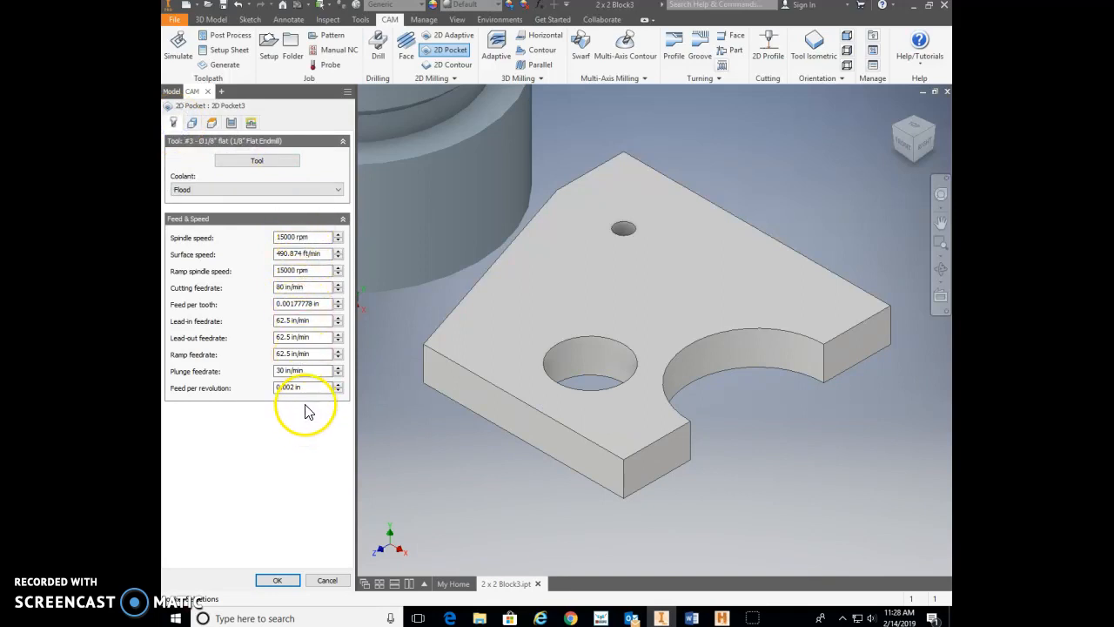
left_click(275, 580)
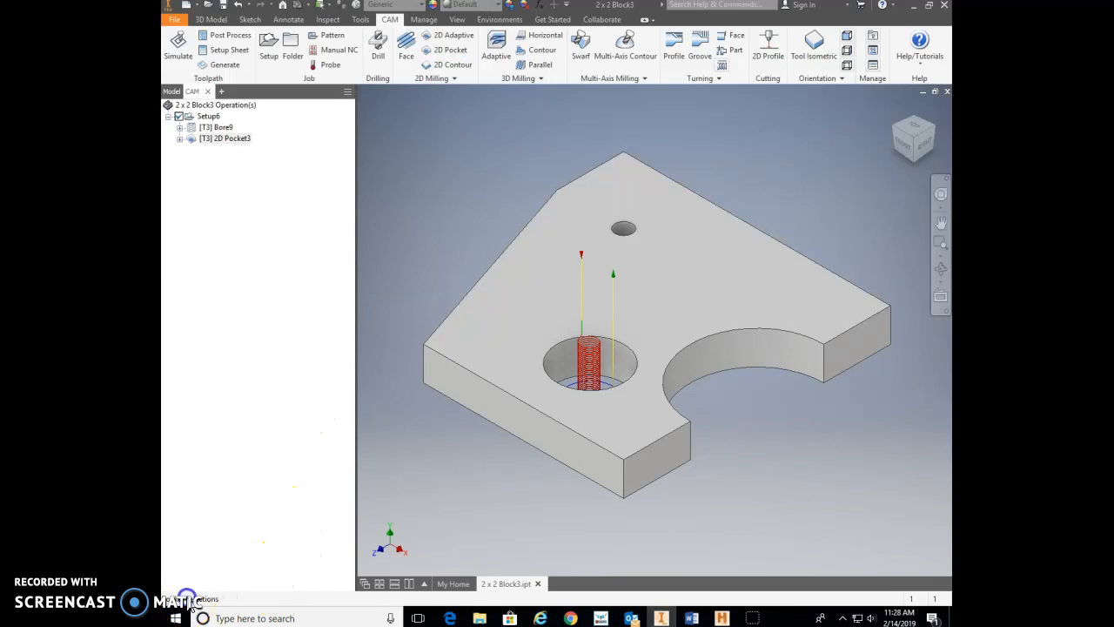
Examine the pocket toolpath's helical entry and clearing passes inside the larger round hole from several angles.
middle_click_drag(633, 290, 629, 309, "shift")
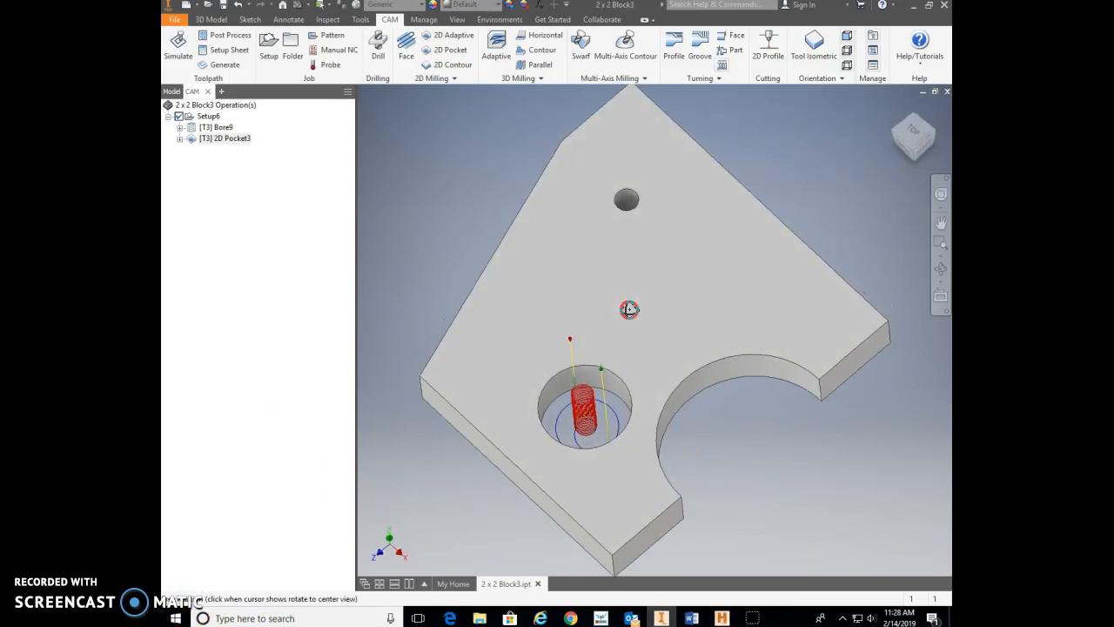
scroll(614, 425, "down", 3)
scroll(608, 421, "up", 6)
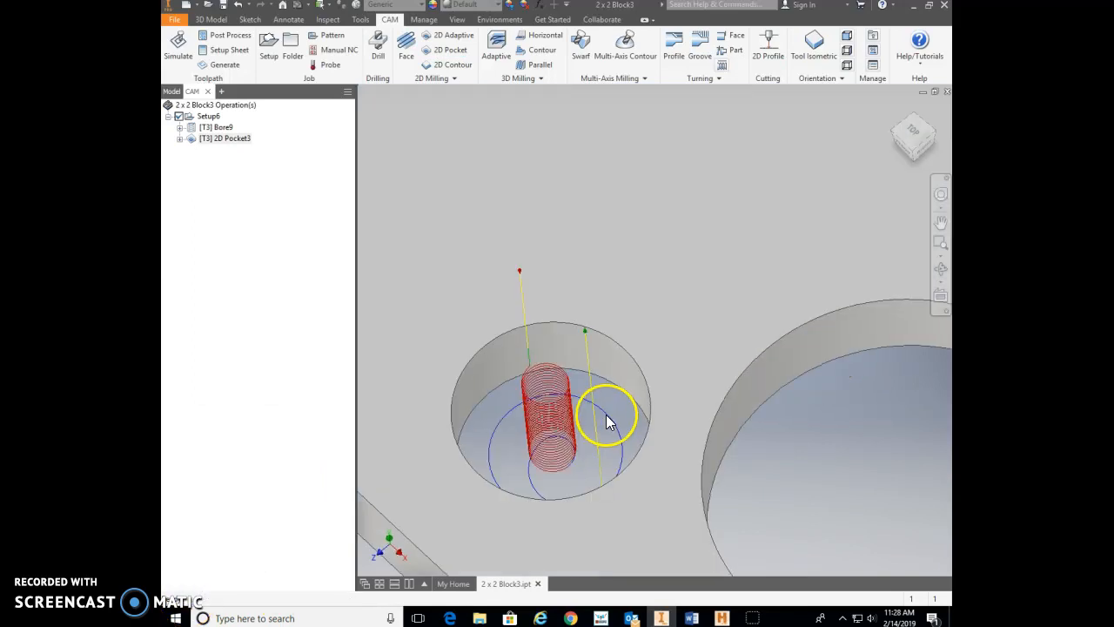
scroll(607, 421, "down", 3)
middle_click_drag(609, 386, 577, 244, "shift")
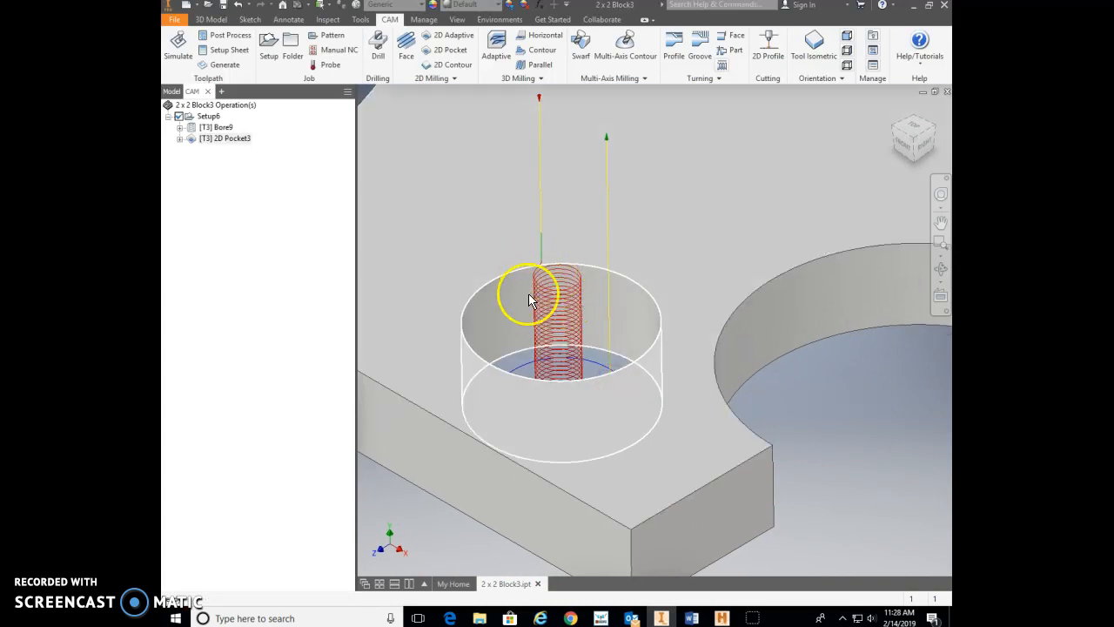
middle_click_drag(570, 344, 584, 389, "shift")
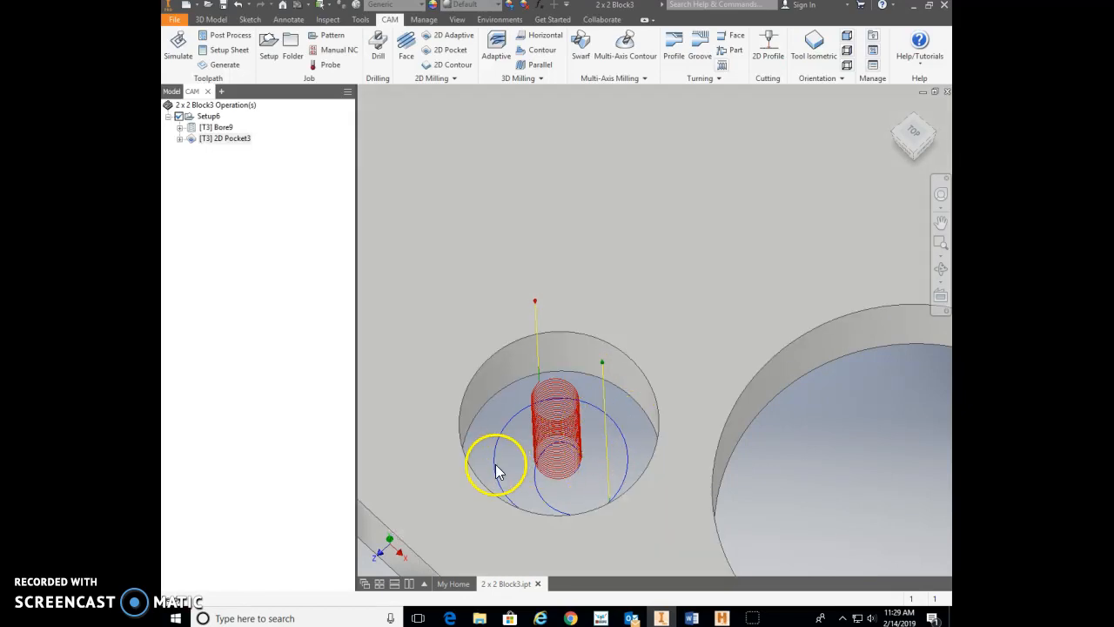
scroll(612, 436, "down", 4)
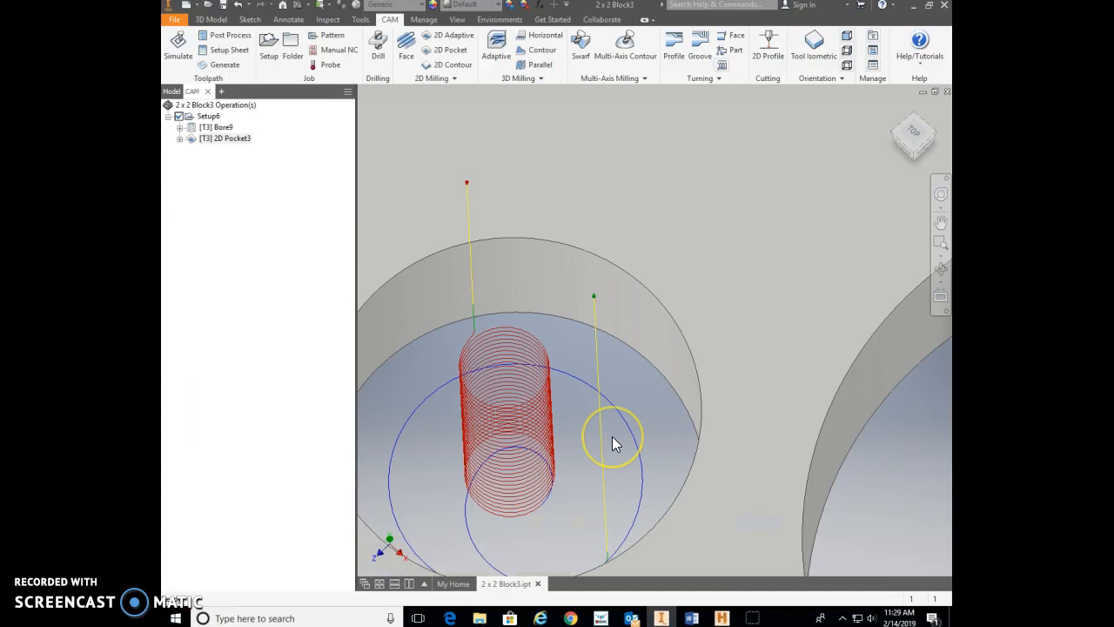
scroll(612, 436, "up", 5)
scroll(613, 436, "up", 3)
middle_click_drag(610, 448, 615, 424, "shift")
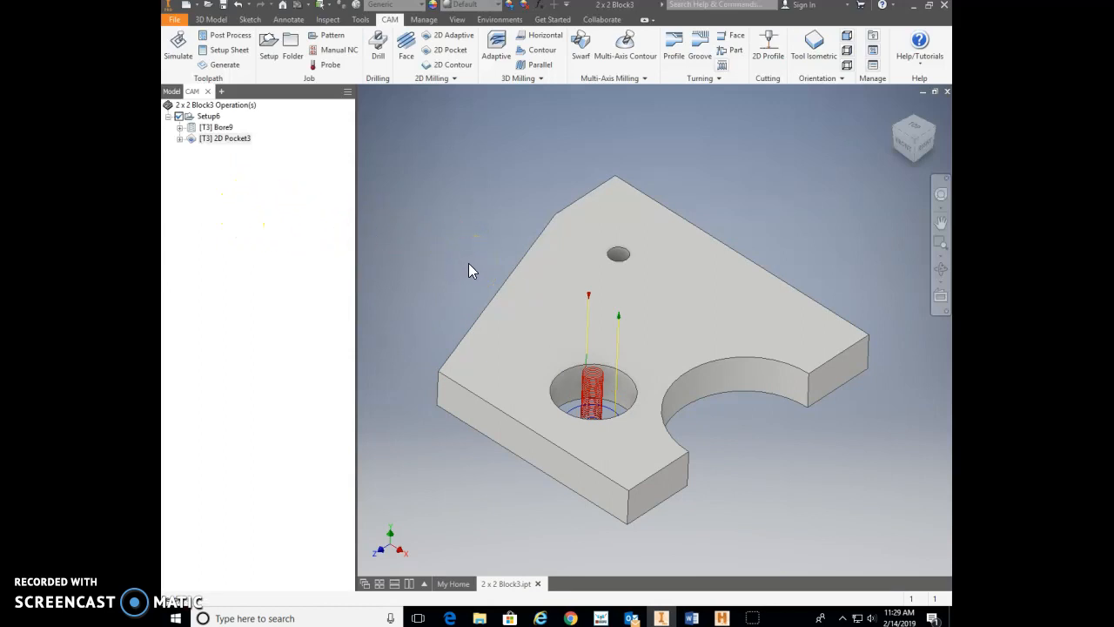
Start a 2D Contour operation on the plate's bottom outer edge loop and check its 1/8" flat endmill settings.
left_click(448, 67)
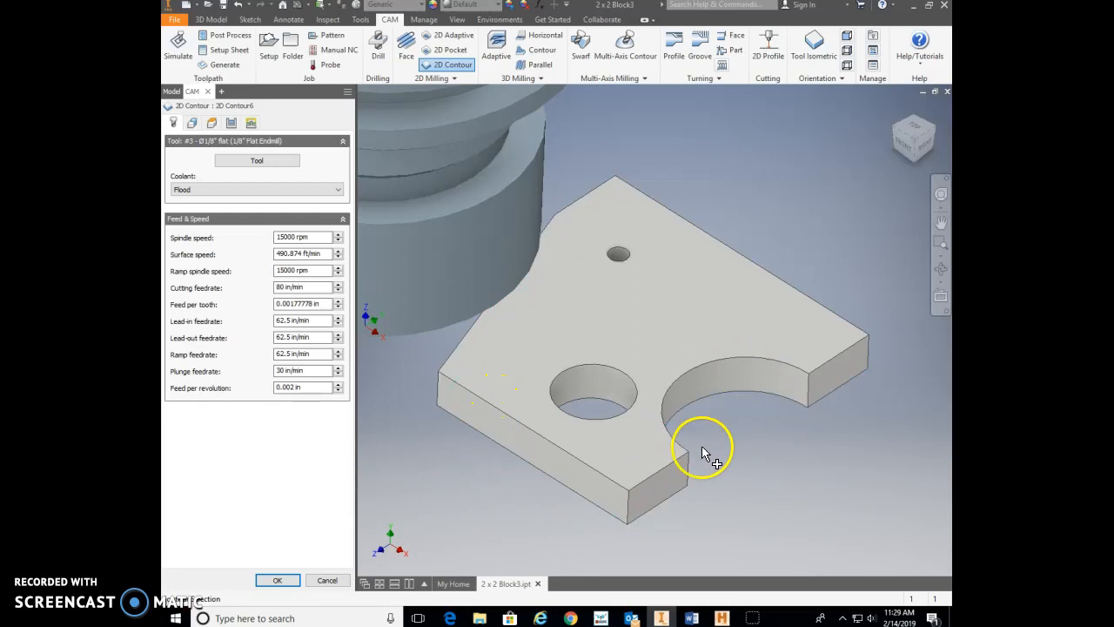
left_click(551, 482)
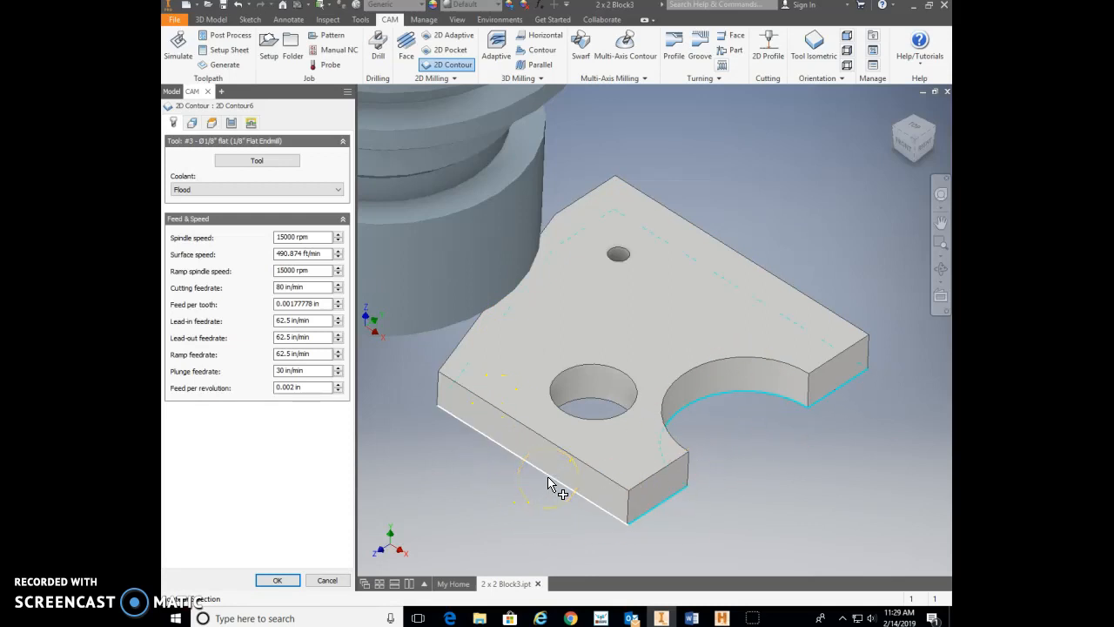
left_click(548, 482)
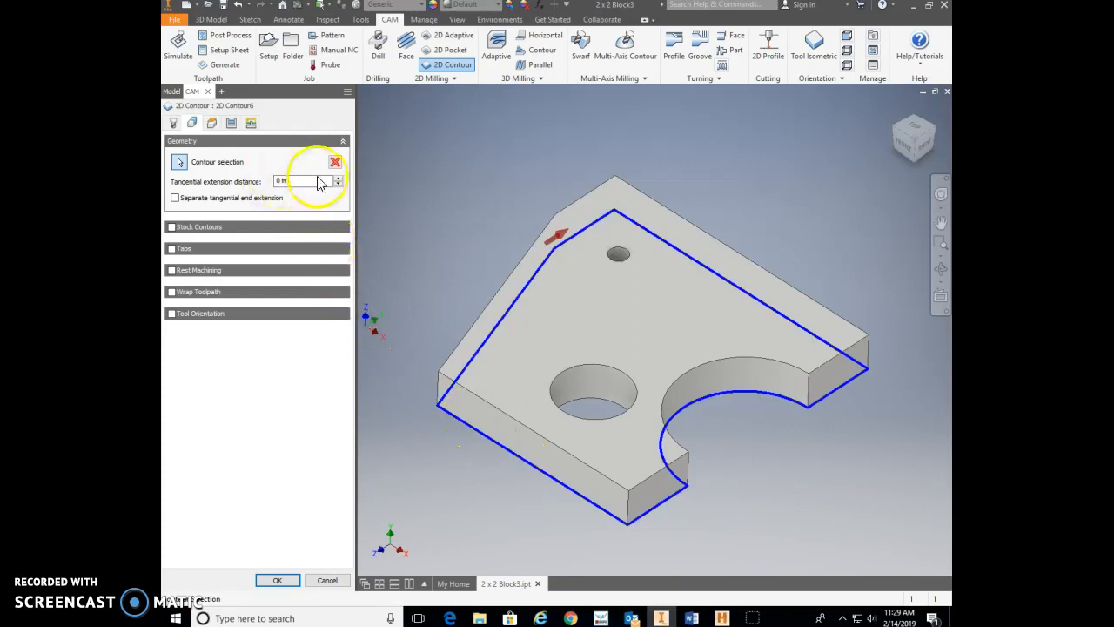
left_click(172, 126)
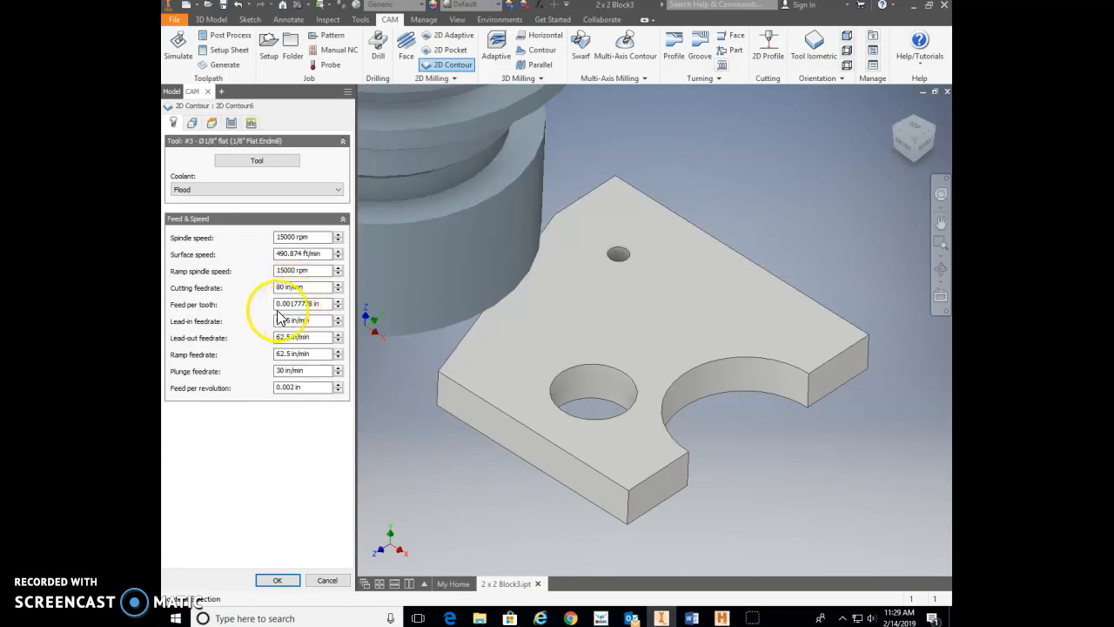
Enable rectangular tabs on the contour, positioned by distance, and inspect their placement around the plate.
left_click(193, 123)
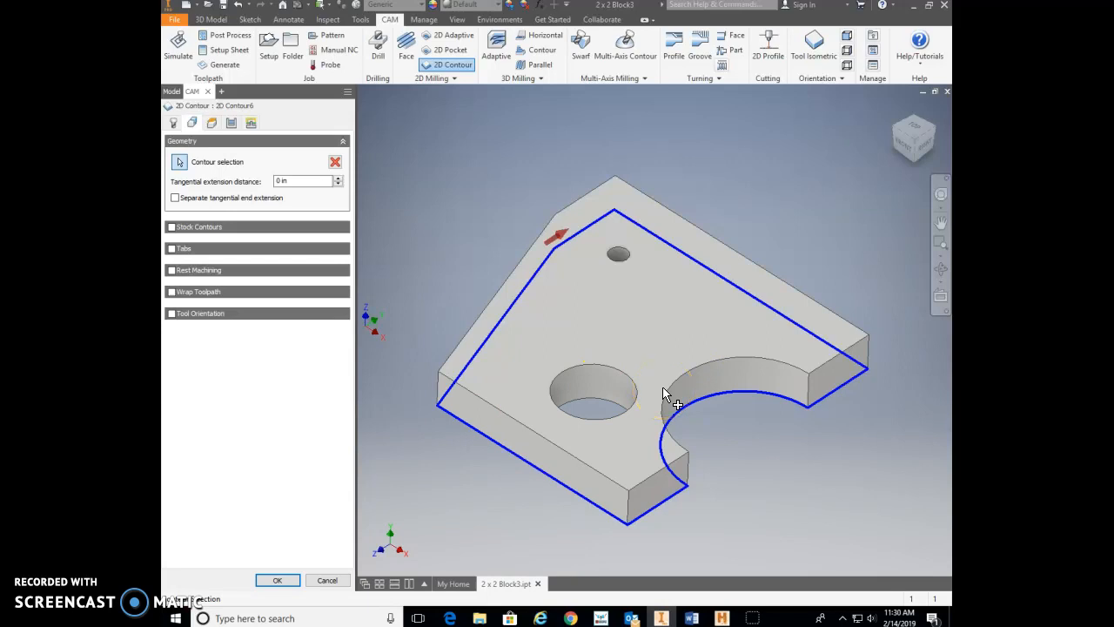
left_click(172, 250)
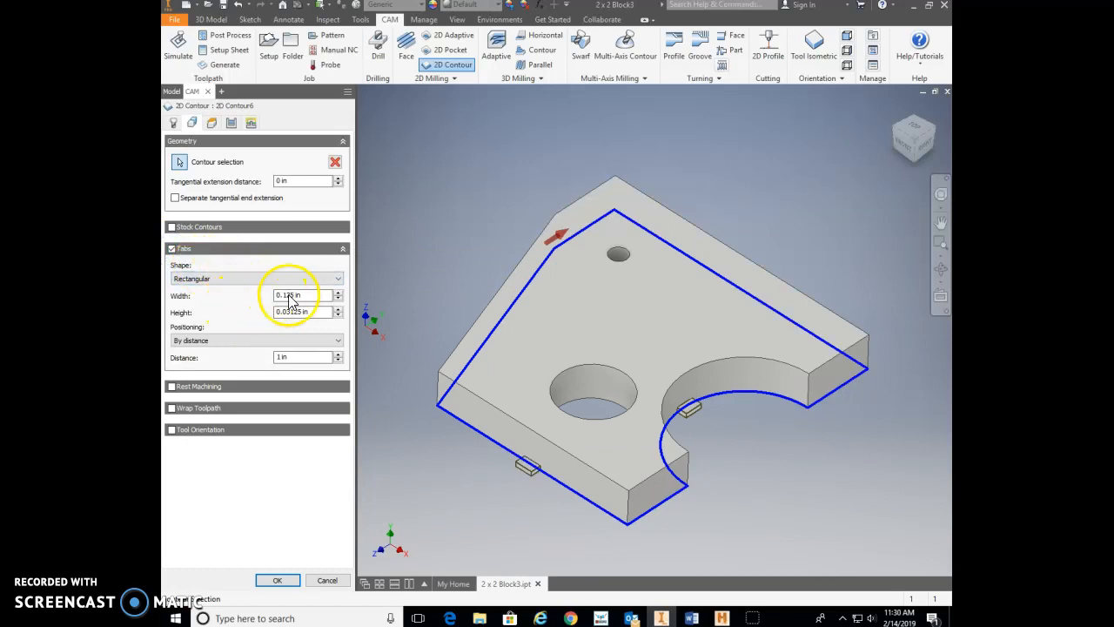
middle_click_drag(813, 393, 786, 423, "shift")
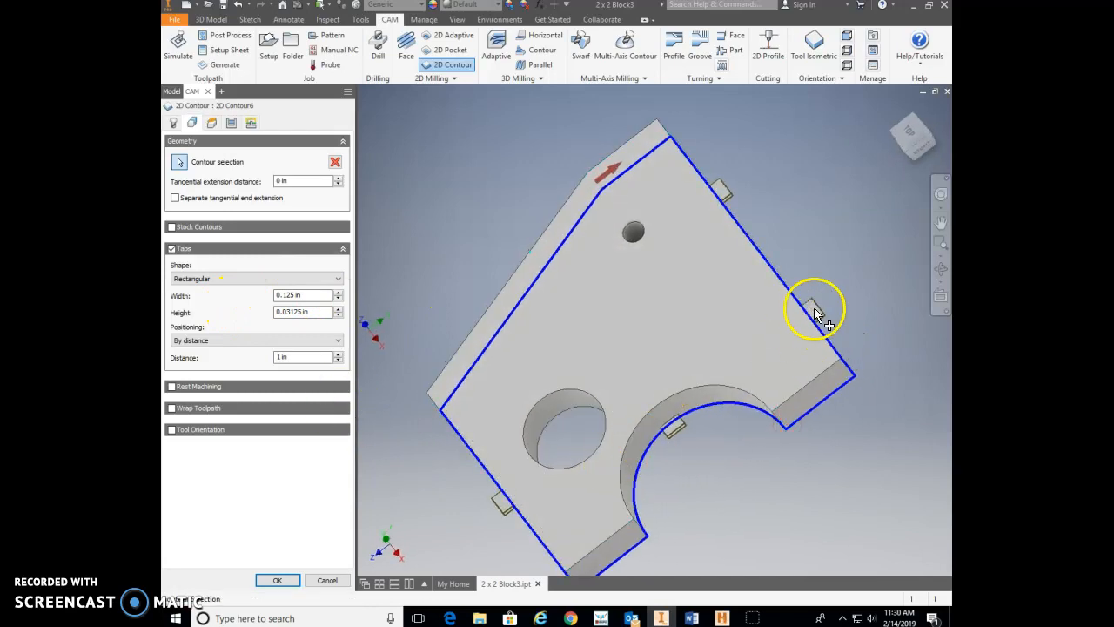
middle_click_drag(702, 318, 794, 324, "shift")
middle_click_drag(663, 367, 554, 337, "shift")
middle_click_drag(627, 420, 737, 440, "shift")
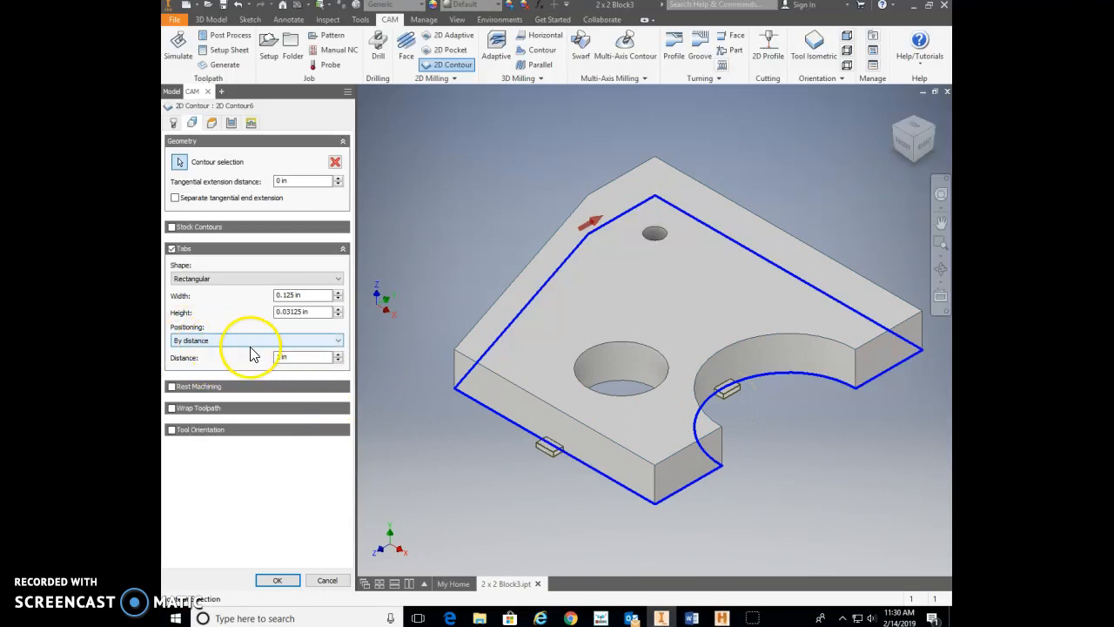
Try contour tab distances of 2 in and 1.5 in, checking the tab placement around the plate.
left_click(296, 360)
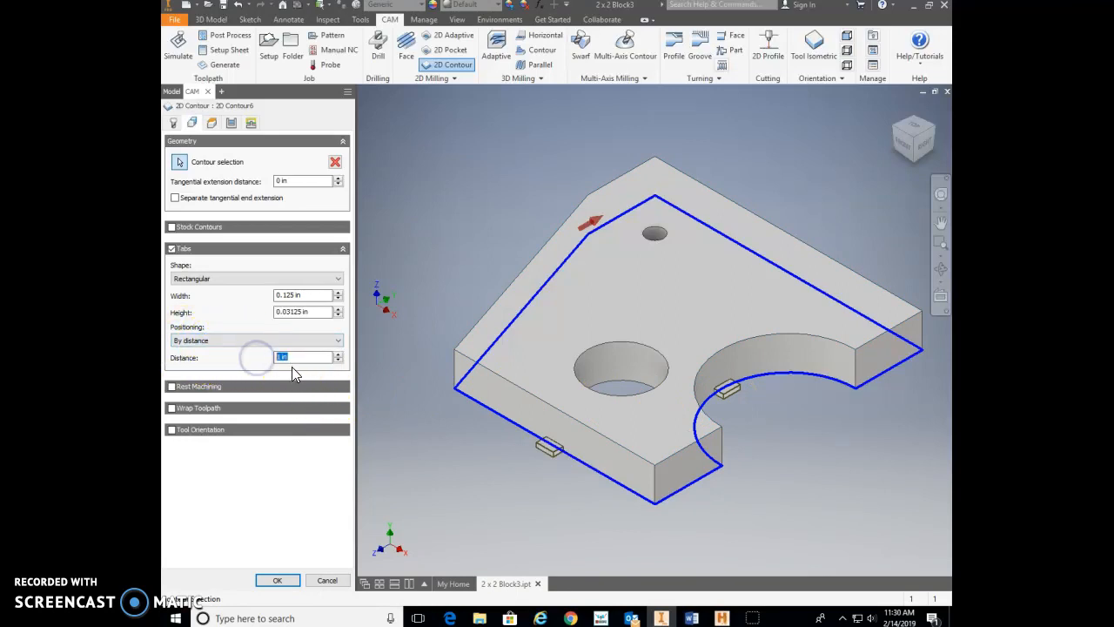
type("2")
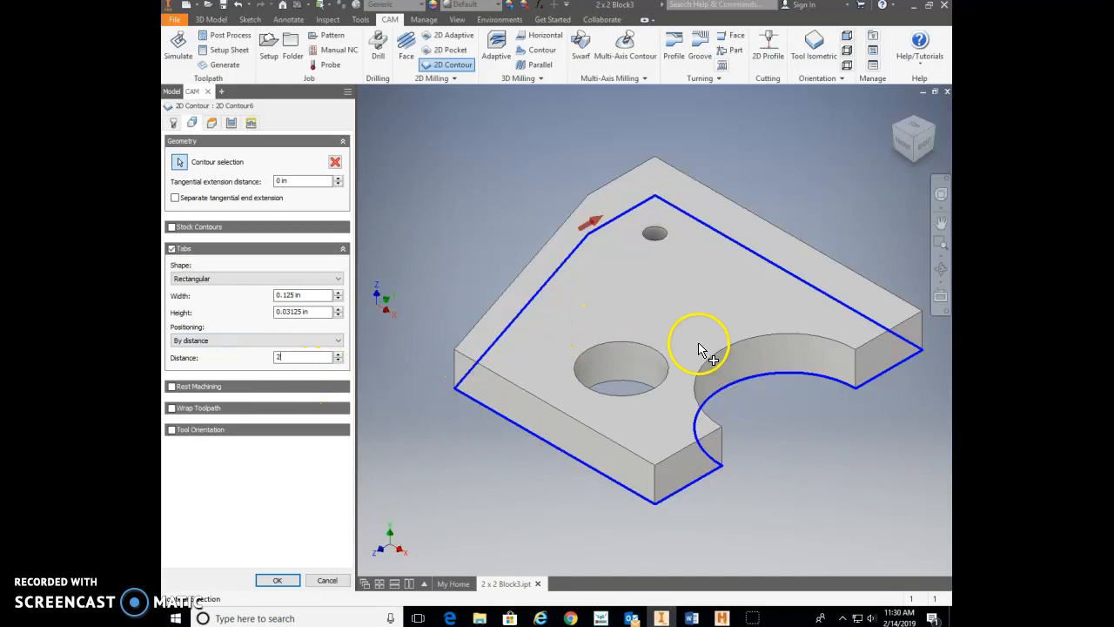
middle_click_drag(707, 341, 736, 369, "shift")
left_click(279, 359)
type("1.5")
key("Return")
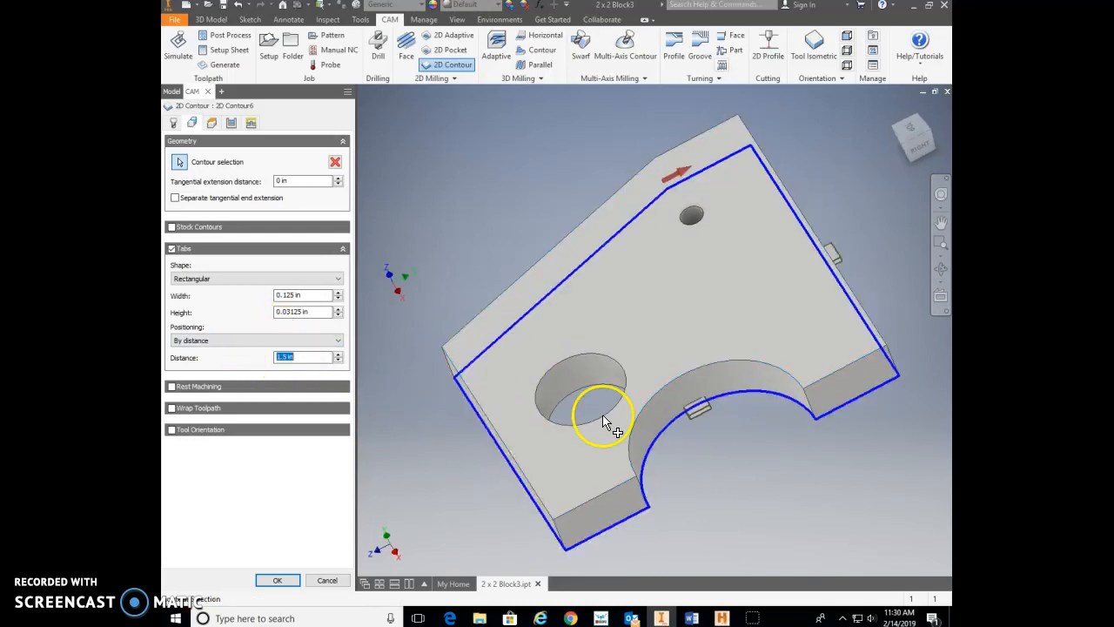
middle_click_drag(647, 376, 660, 404, "shift")
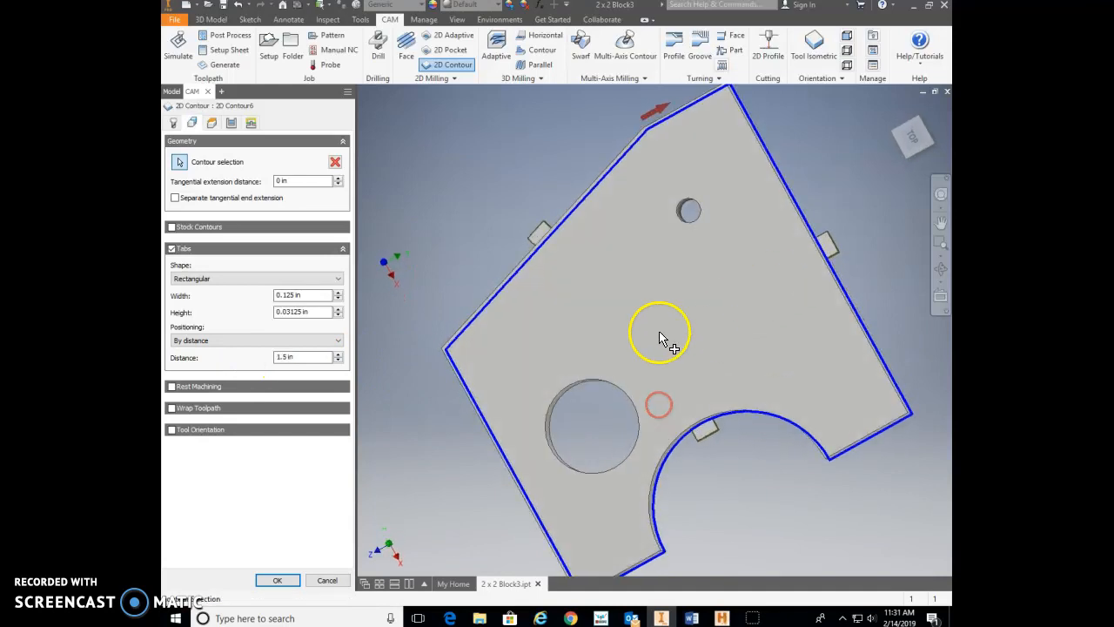
middle_click_drag(684, 443, 703, 388, "shift")
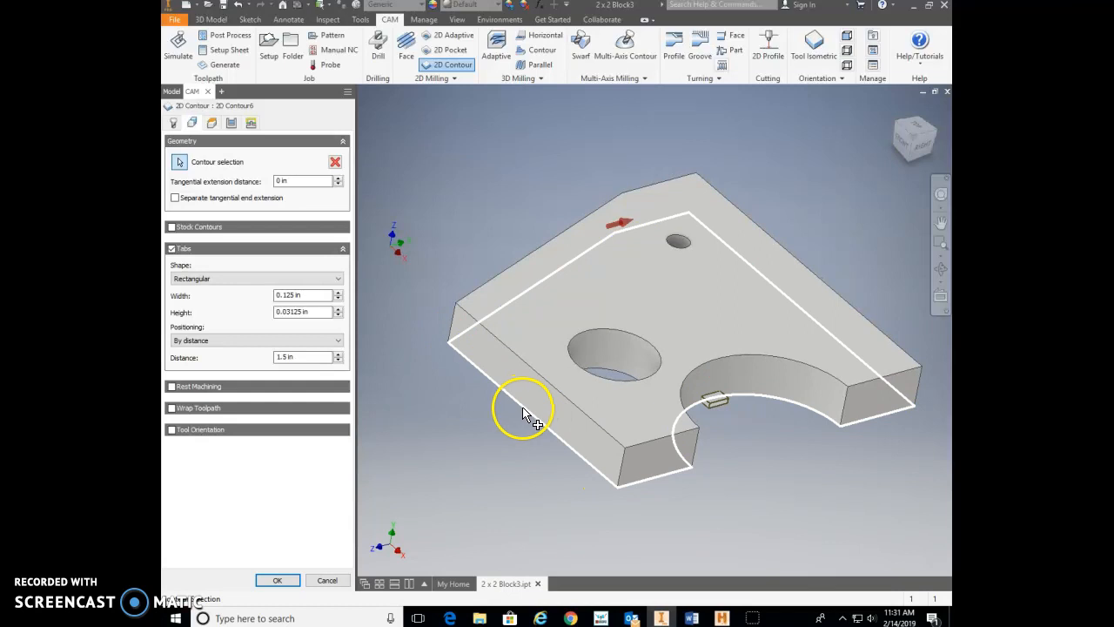
Try a tab distance of 1.25 in and check where the tabs fall on the contour.
left_click_drag(315, 357, 232, 362)
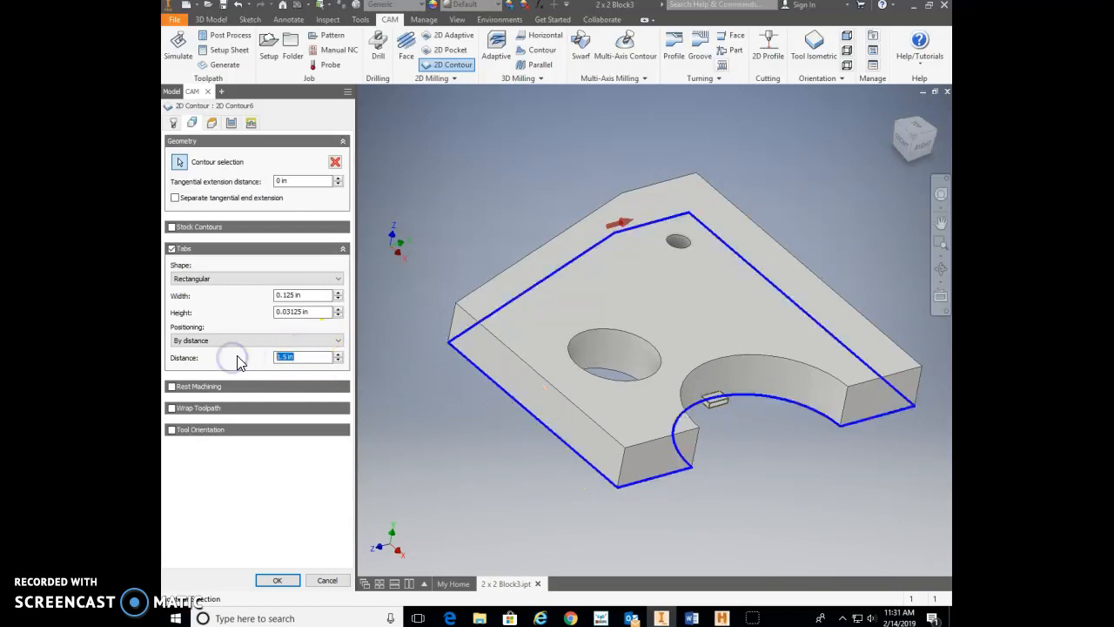
mouse_move(659, 369)
middle_mouse_down("shift")
mouse_move(632, 381)
mouse_move(631, 409)
mouse_move(665, 416)
mouse_move(634, 406)
mouse_move(746, 316)
mouse_move(667, 368)
middle_mouse_up("shift")
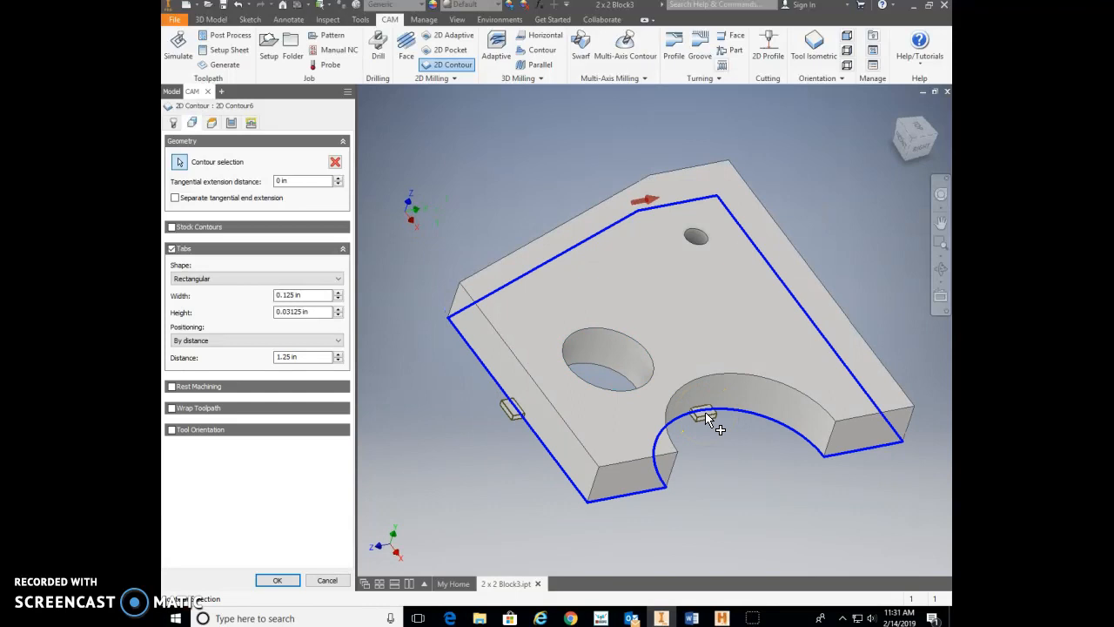
left_click(410, 352)
left_click(279, 359)
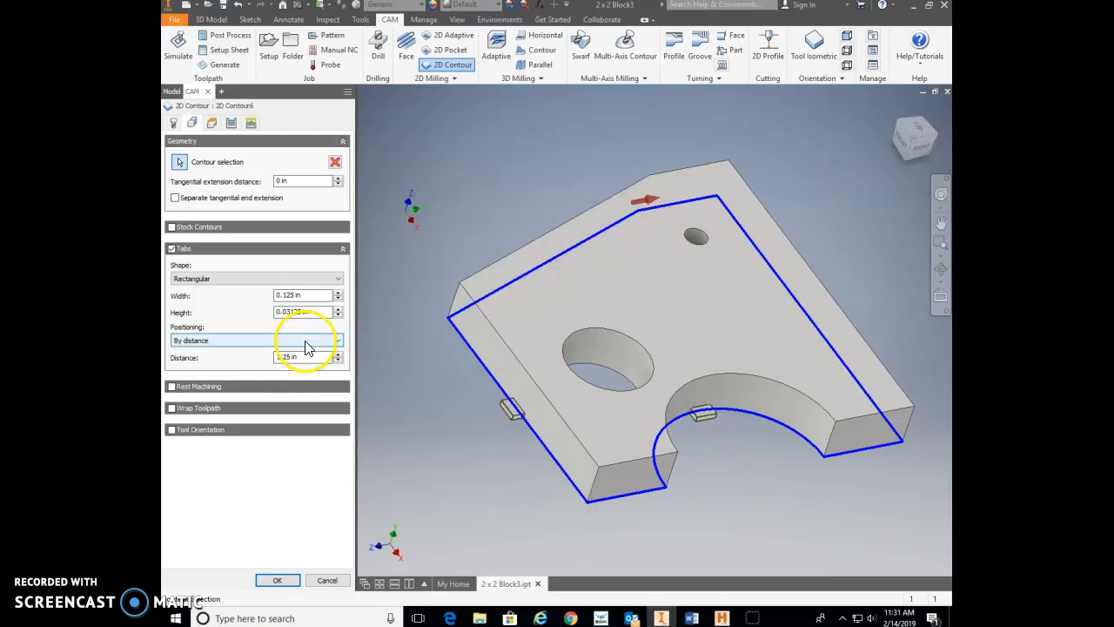
Set tab positioning to At points and place tabs on the two short edges beside the arc cutout and the adjacent long straight edge.
left_click(302, 346)
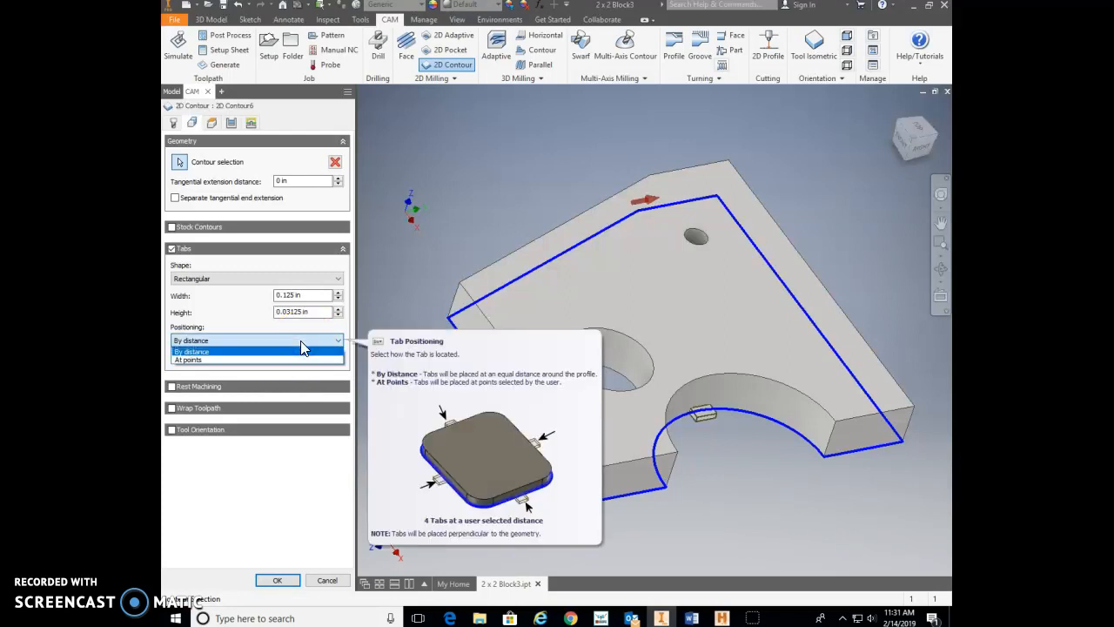
left_click(199, 364)
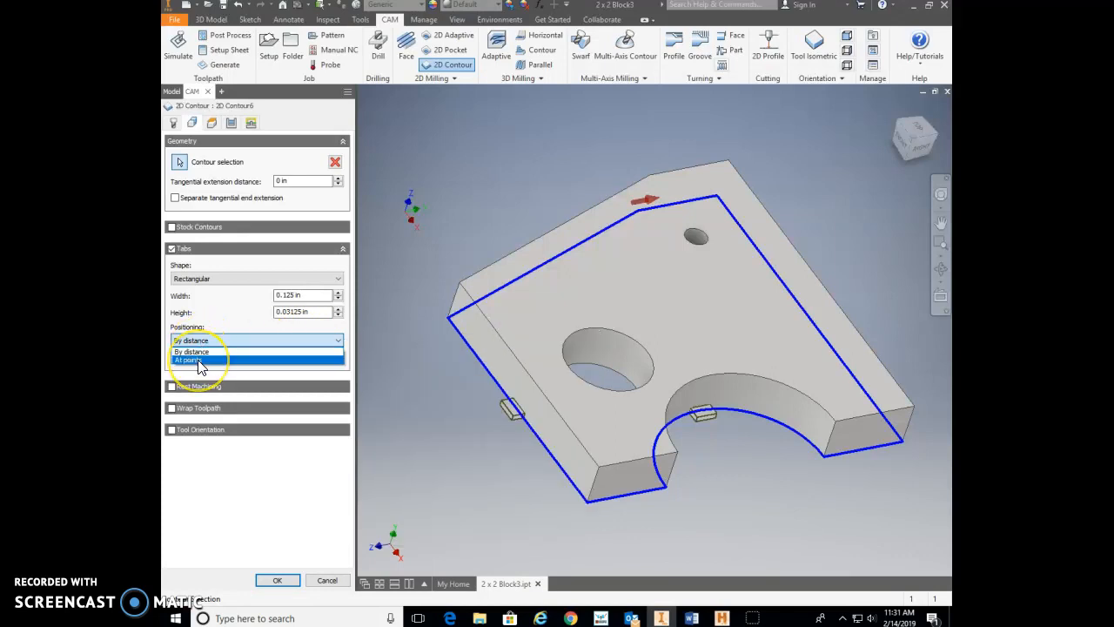
left_click(198, 360)
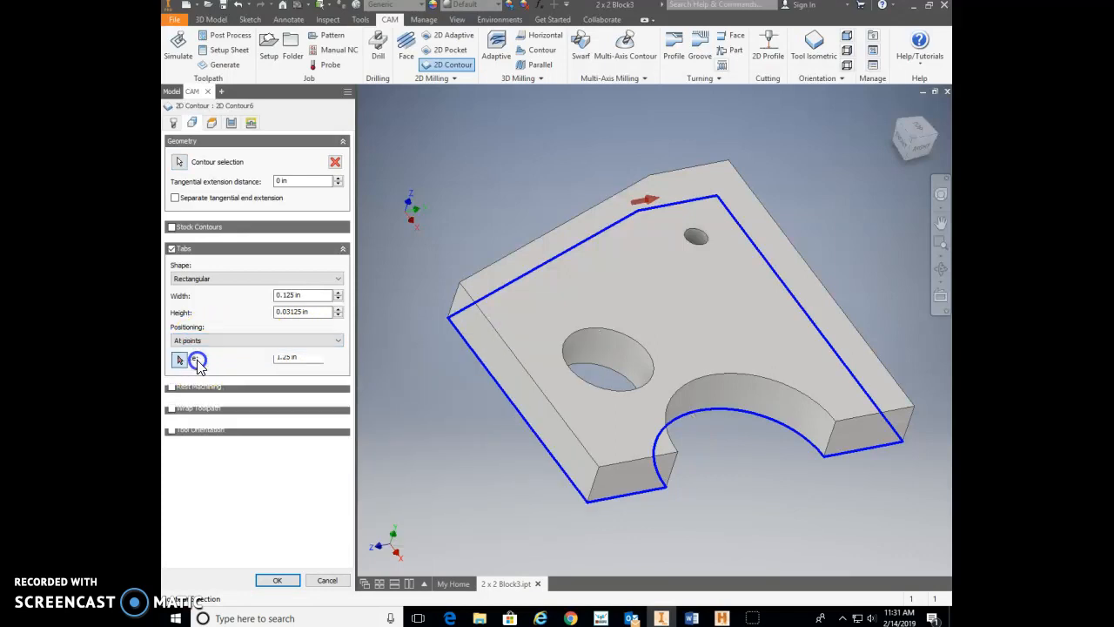
left_click(634, 497)
left_click(881, 451)
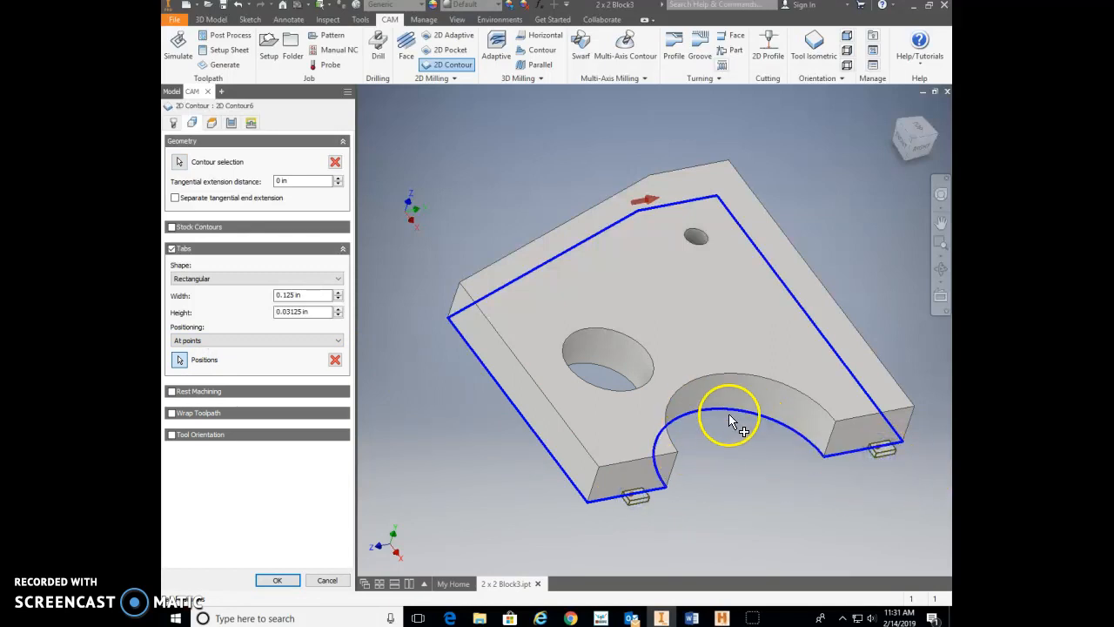
left_click(520, 417)
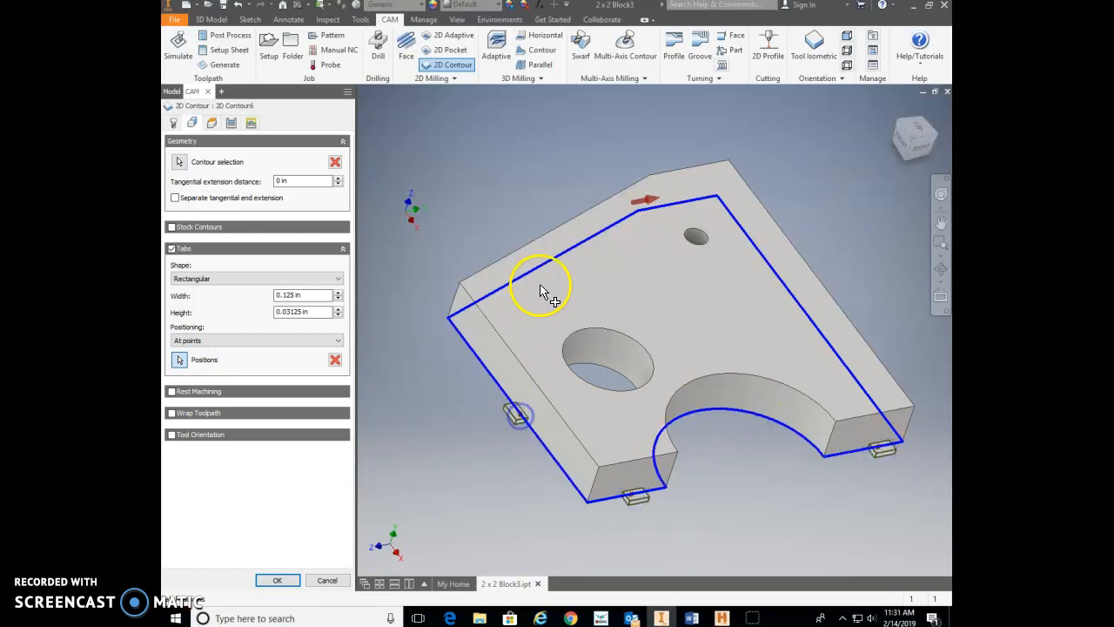
mouse_move(552, 253)
middle_mouse_down("shift")
mouse_move(564, 294)
mouse_move(653, 298)
mouse_move(772, 254)
mouse_move(677, 284)
mouse_move(664, 319)
mouse_move(681, 317)
mouse_move(689, 273)
middle_mouse_up("shift")
left_click(547, 249)
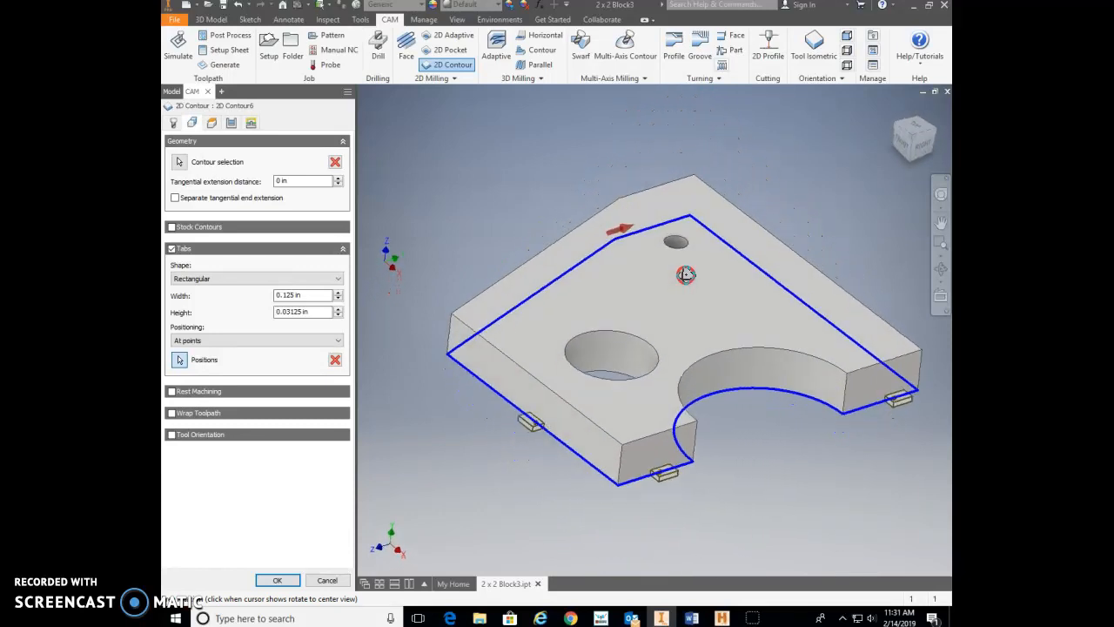
Set the contour tabs' height to 0.06 in and width to 0.25 in.
left_click(310, 319)
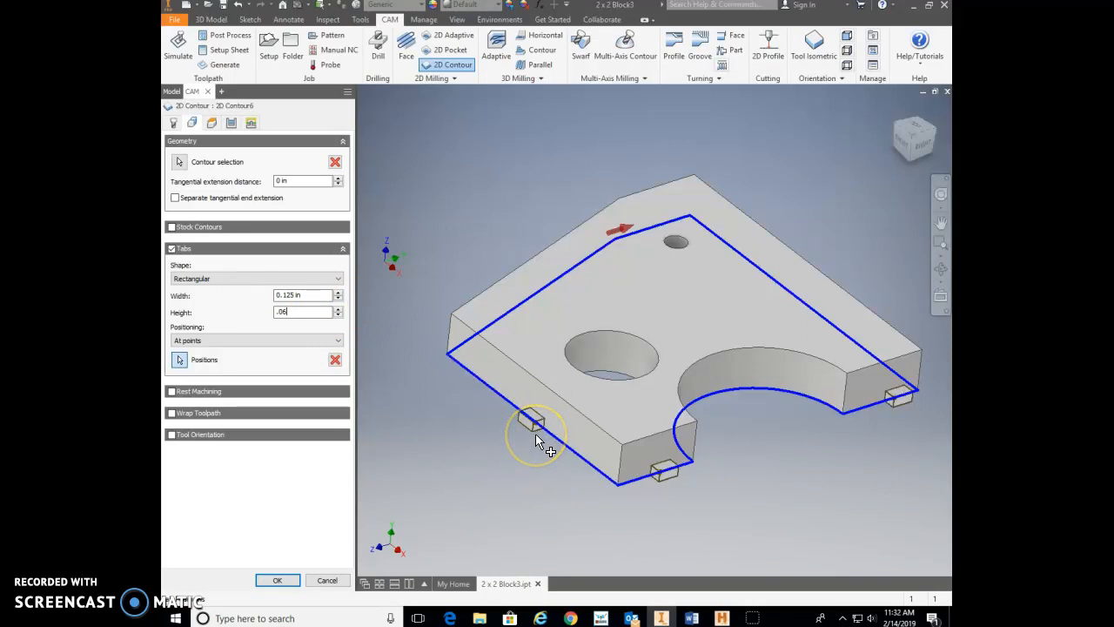
left_click(315, 297)
left_click_drag(318, 298, 242, 299)
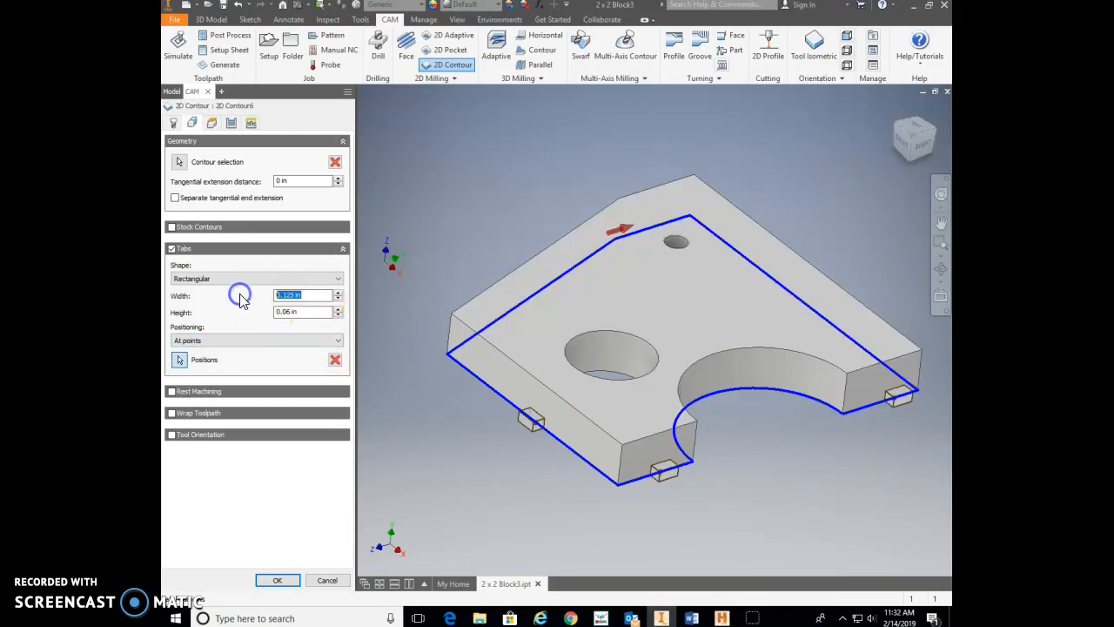
type(".25")
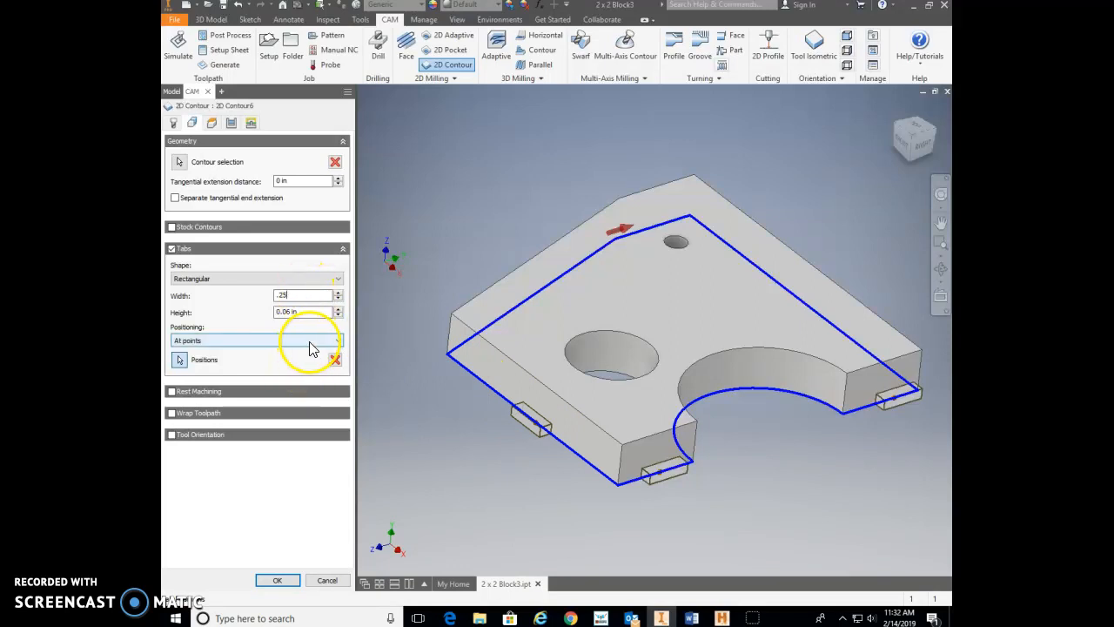
left_click(276, 297)
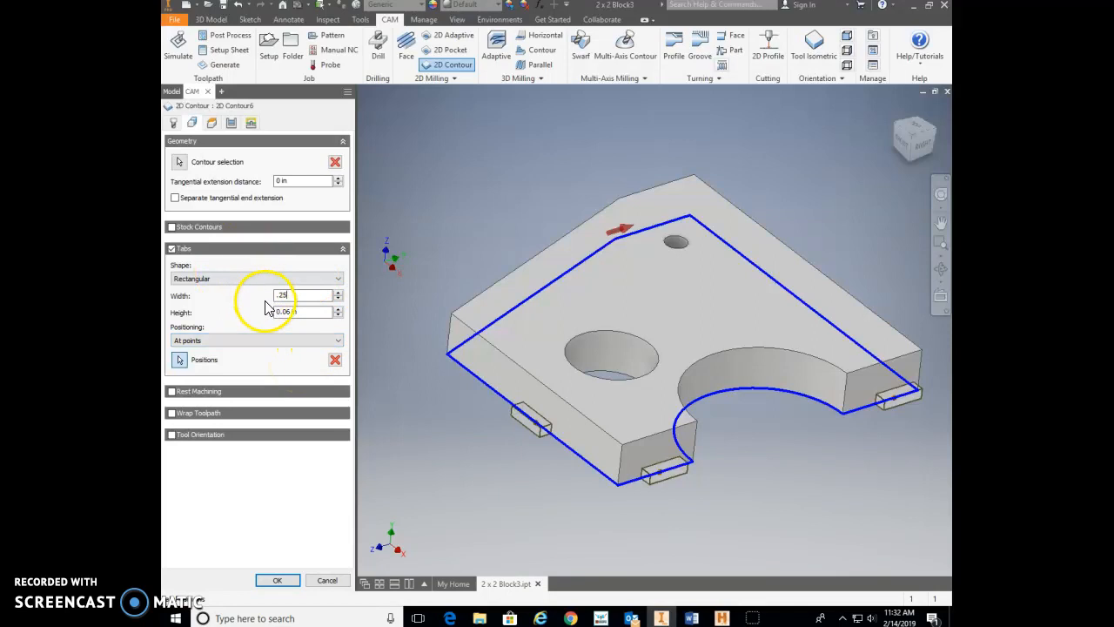
Enable Multiple Depths on the 2D contour with a maximum roughing stepdown of 0.125 in and create the toolpath.
left_click(232, 124)
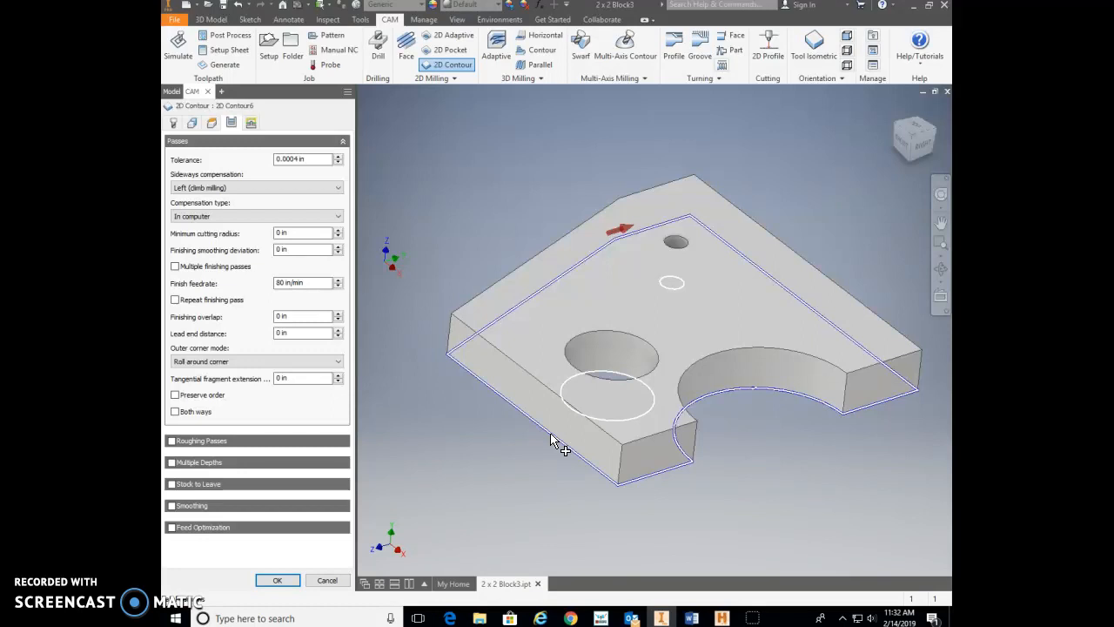
left_click(553, 433)
left_click(579, 421)
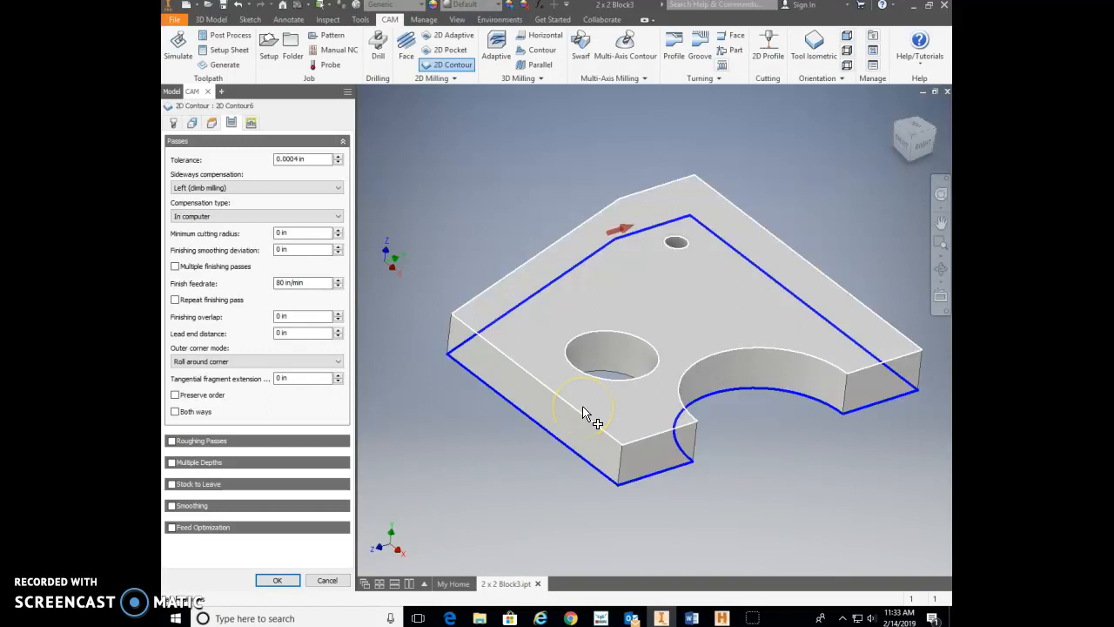
left_click(604, 451)
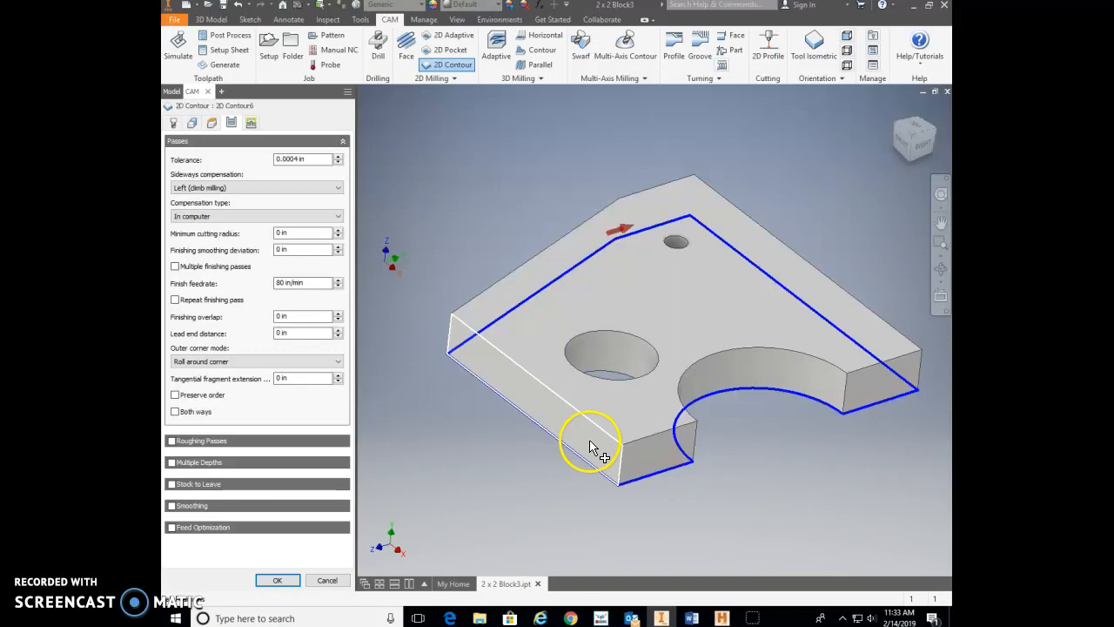
left_click(173, 463)
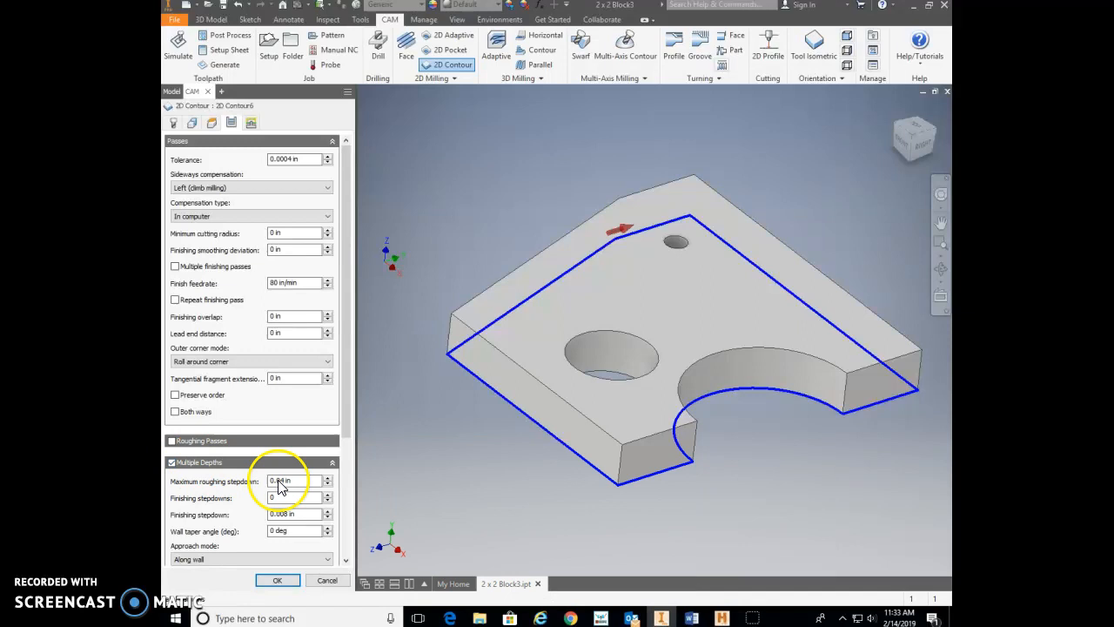
left_click(298, 484)
left_click_drag(298, 485, 235, 489)
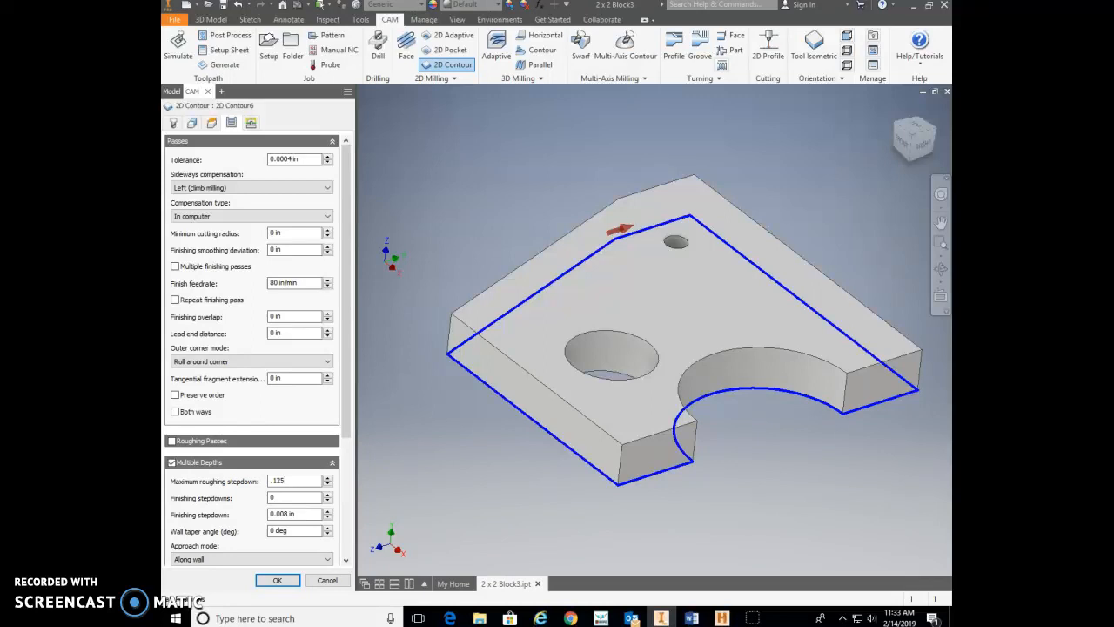
type(".125")
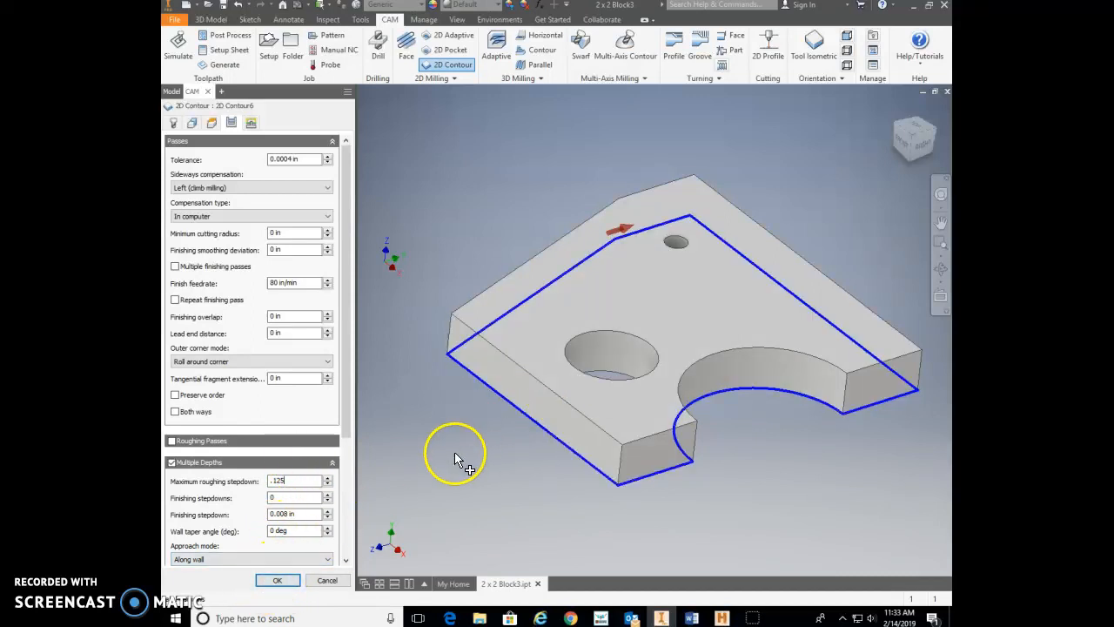
left_click(276, 581)
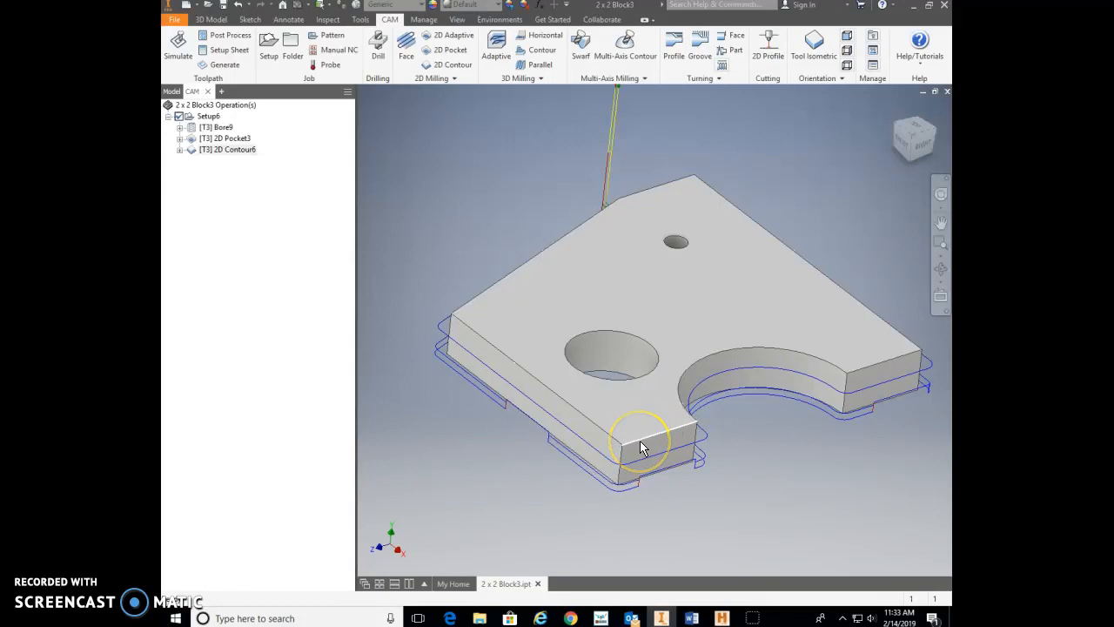
left_click(659, 462)
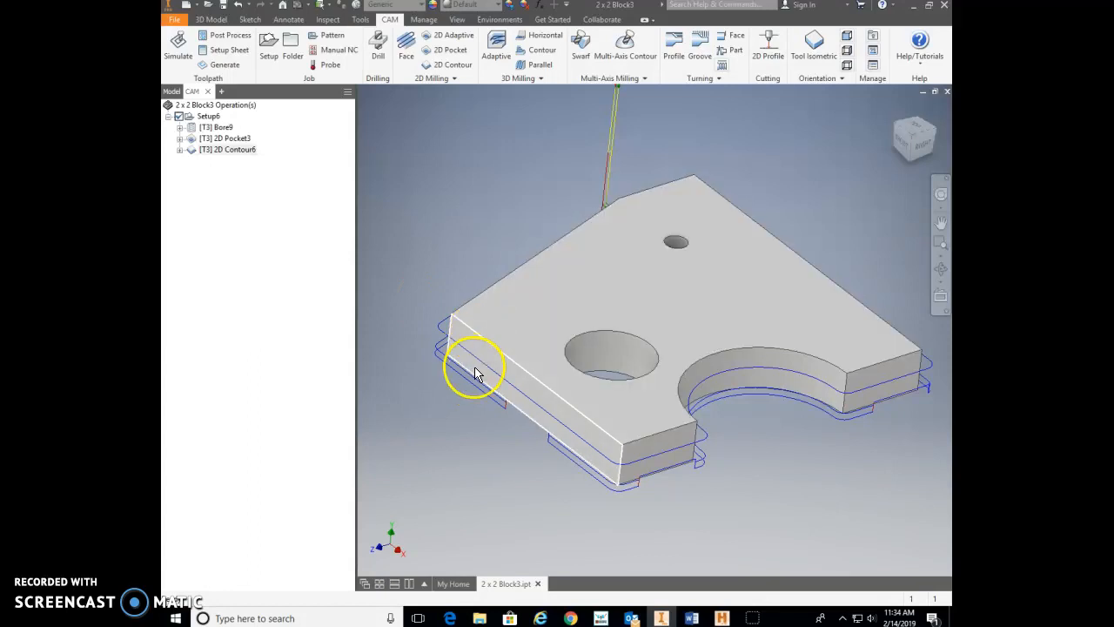
Edit Extrusion1 in the part model and set its distance to 0.185 in.
left_click(172, 91)
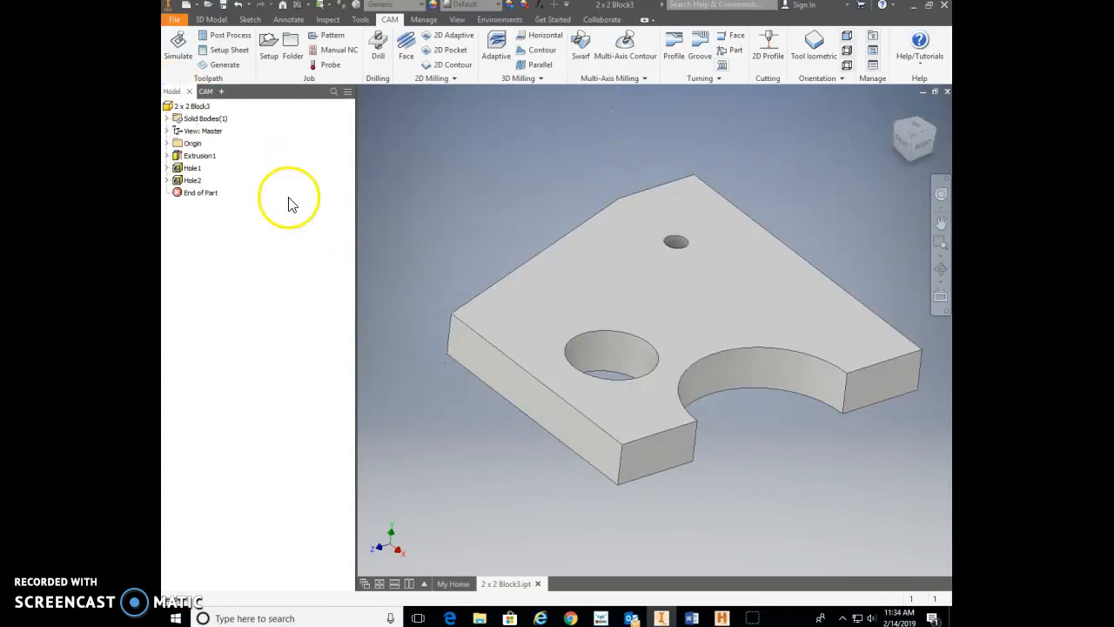
double_click(194, 157)
left_click(386, 107)
left_click_drag(389, 107, 352, 116)
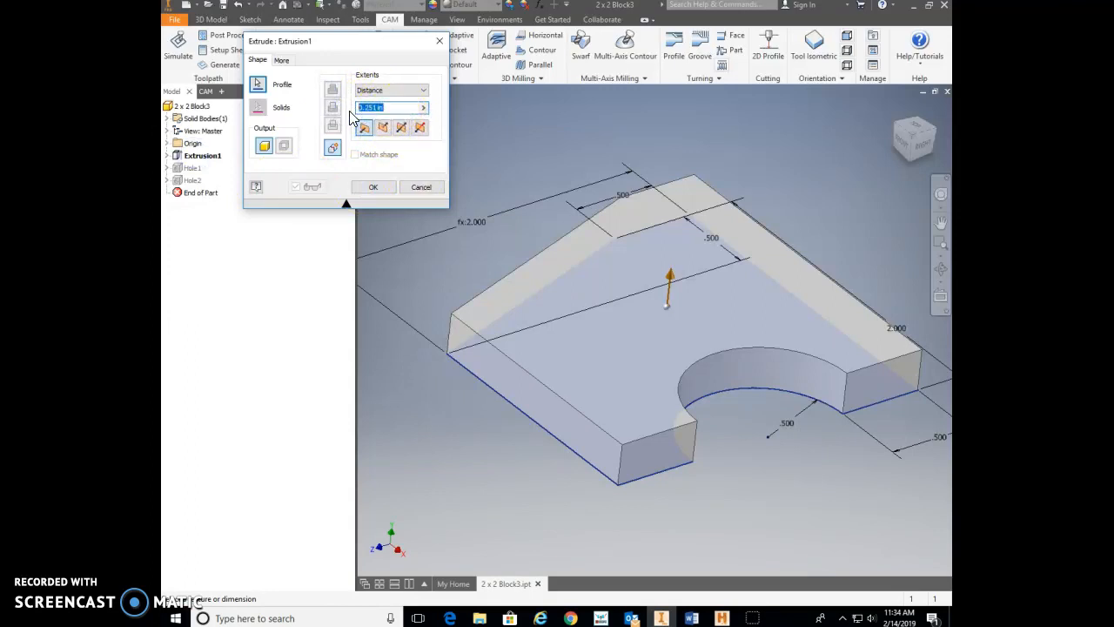
key("BackSpace")
type(".185")
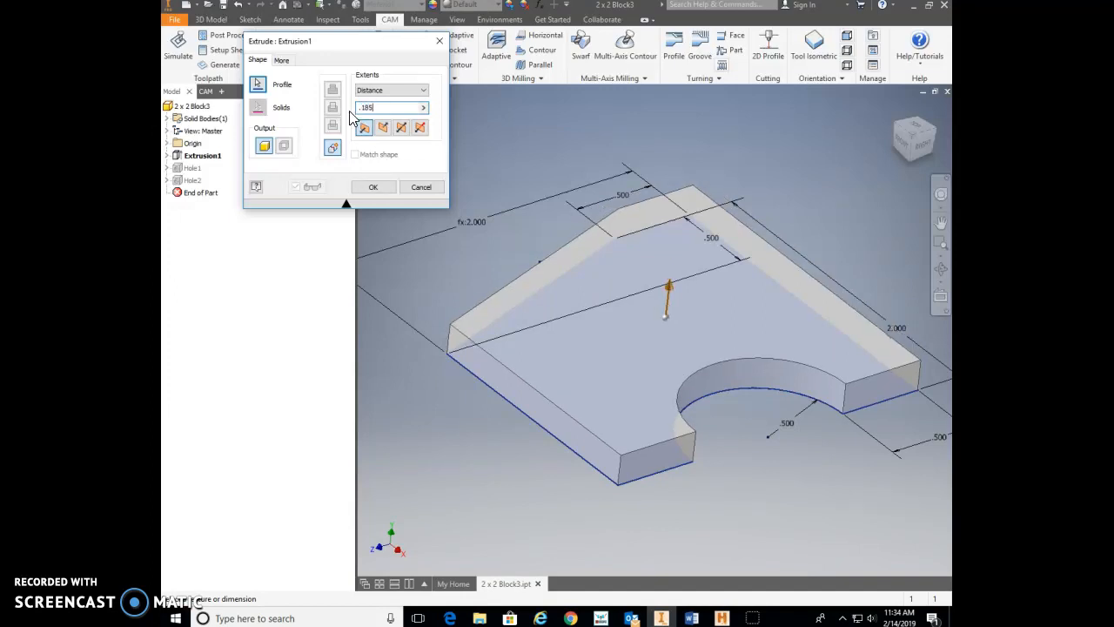
left_click(374, 187)
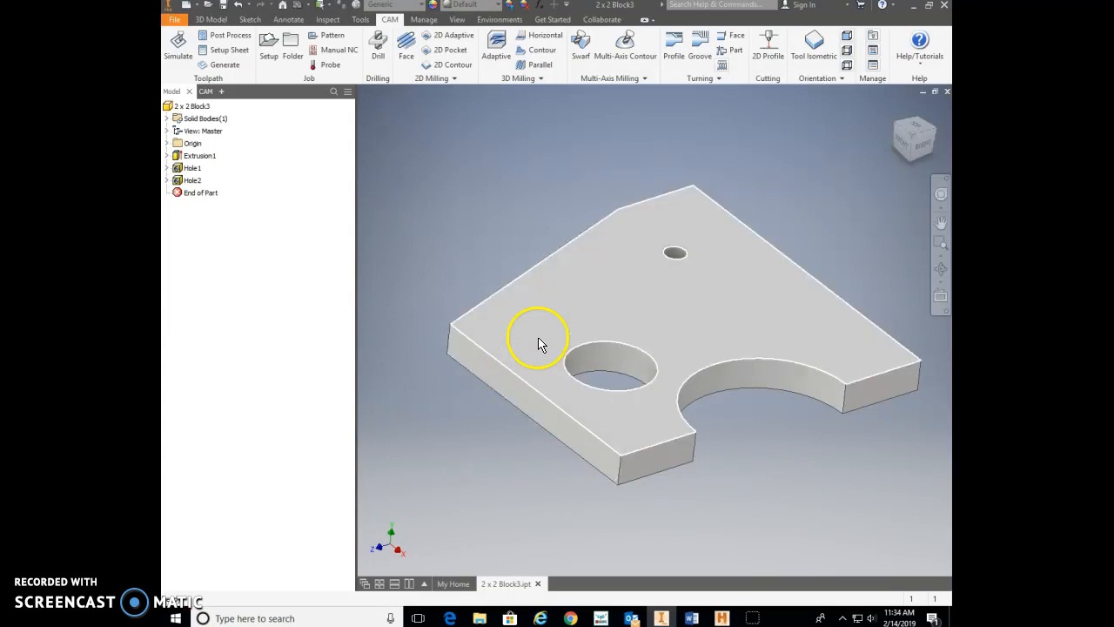
Regenerate the 2D contour, 2D pocket and remaining Setup6 toolpaths for the edited plate thickness.
left_click(205, 92)
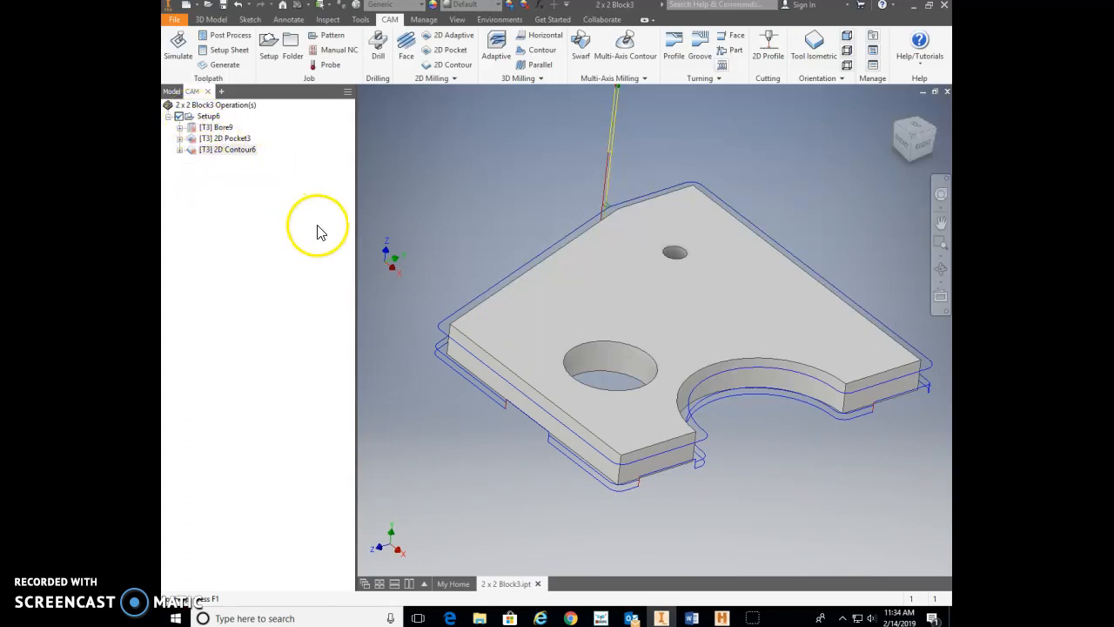
left_click(226, 70)
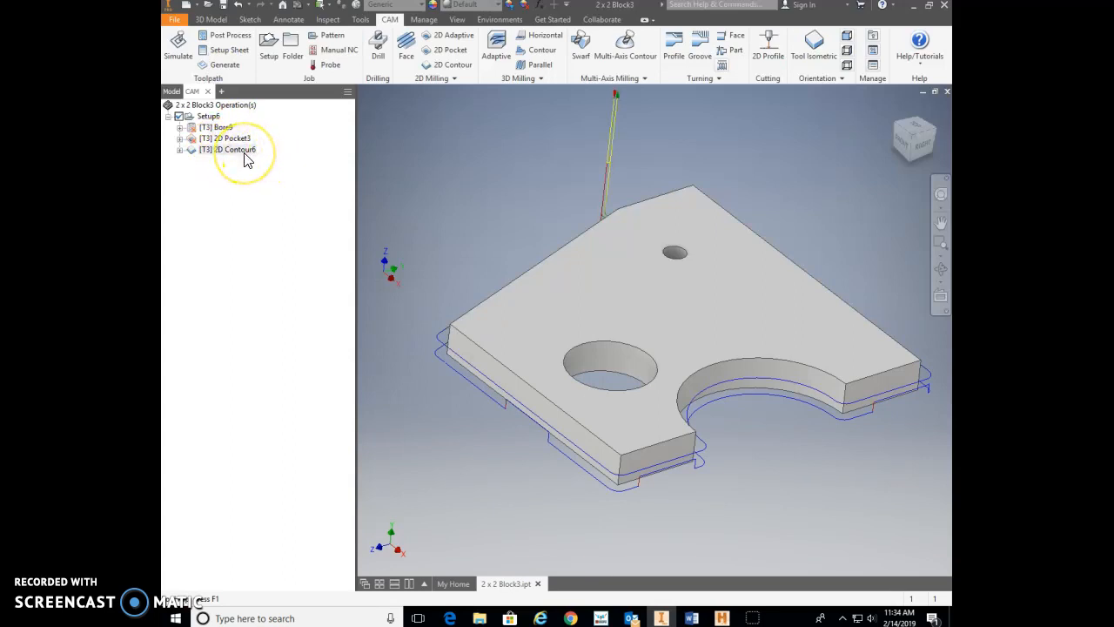
left_click(237, 136)
left_click(217, 63)
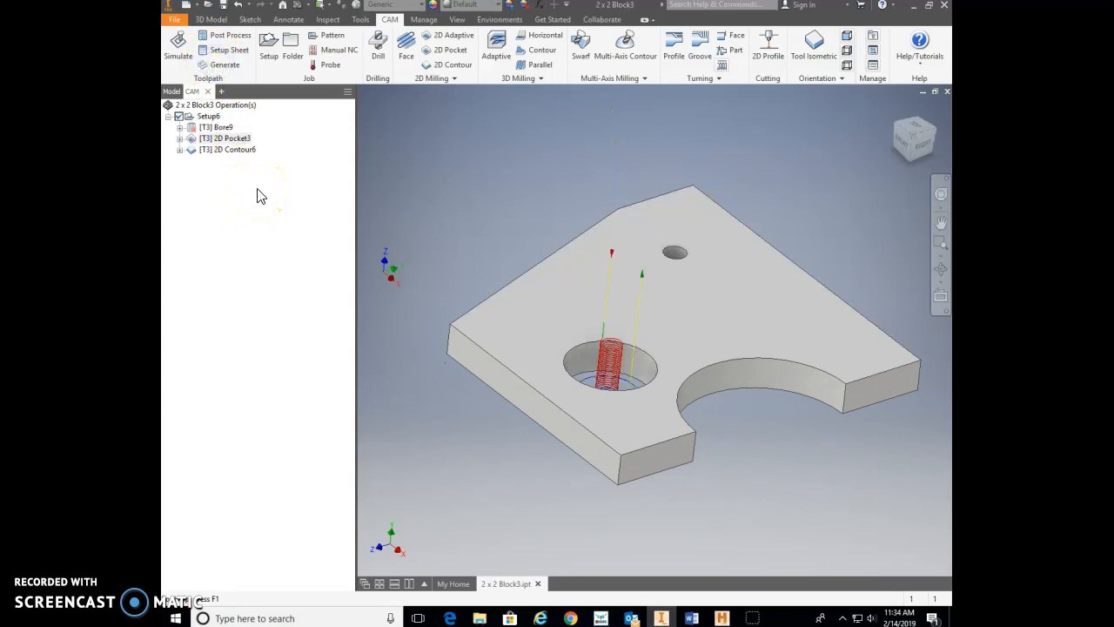
left_click(208, 116)
left_click(219, 64)
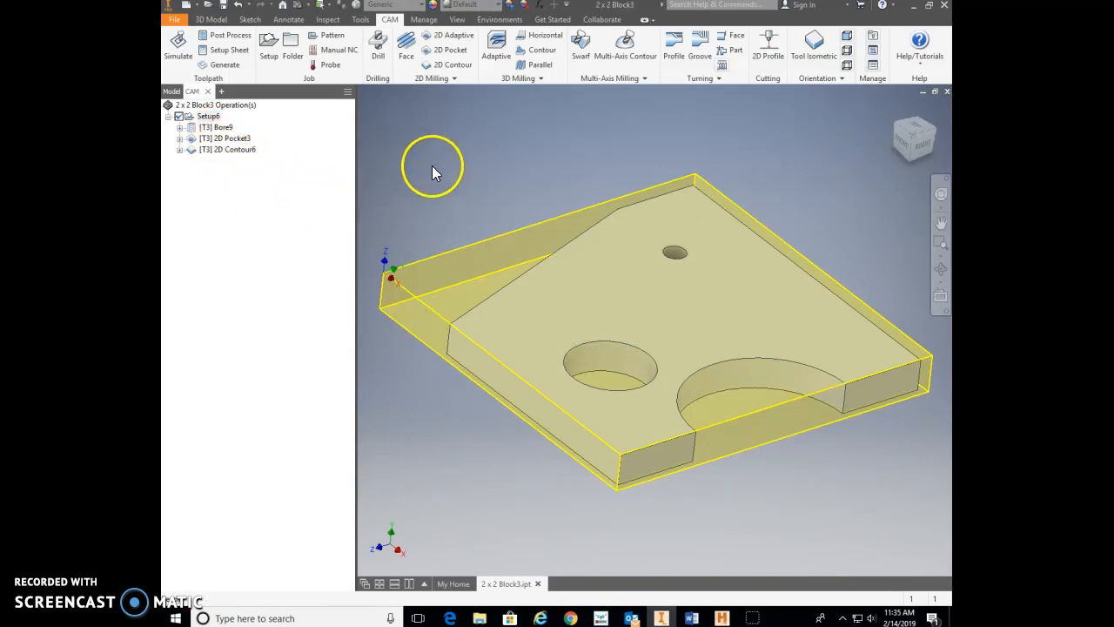
left_click(176, 45)
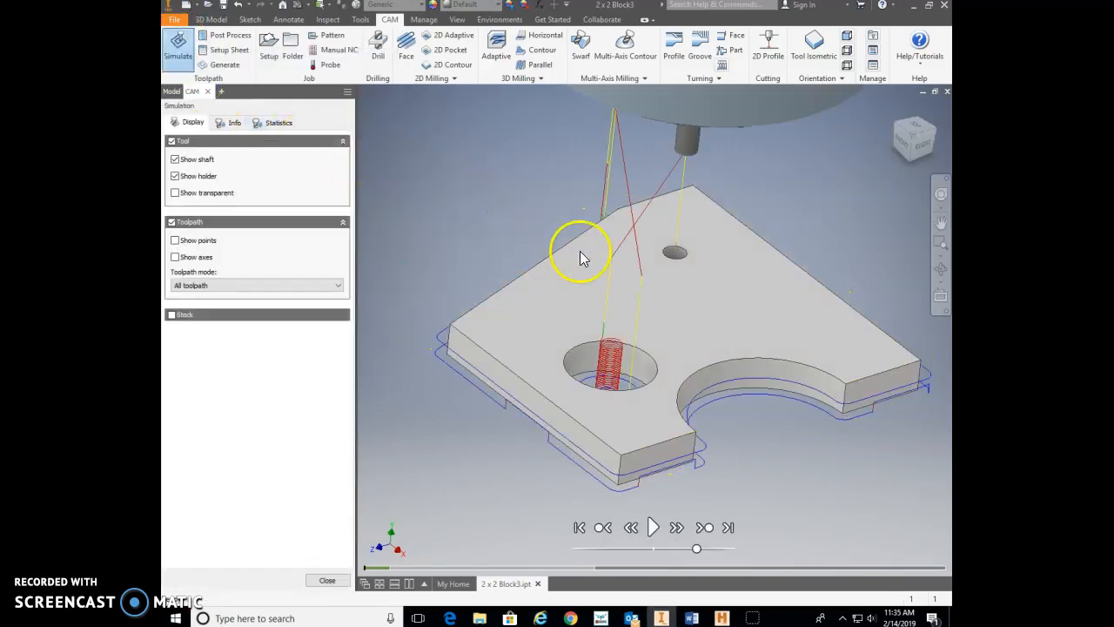
left_click(171, 92)
left_click(206, 91)
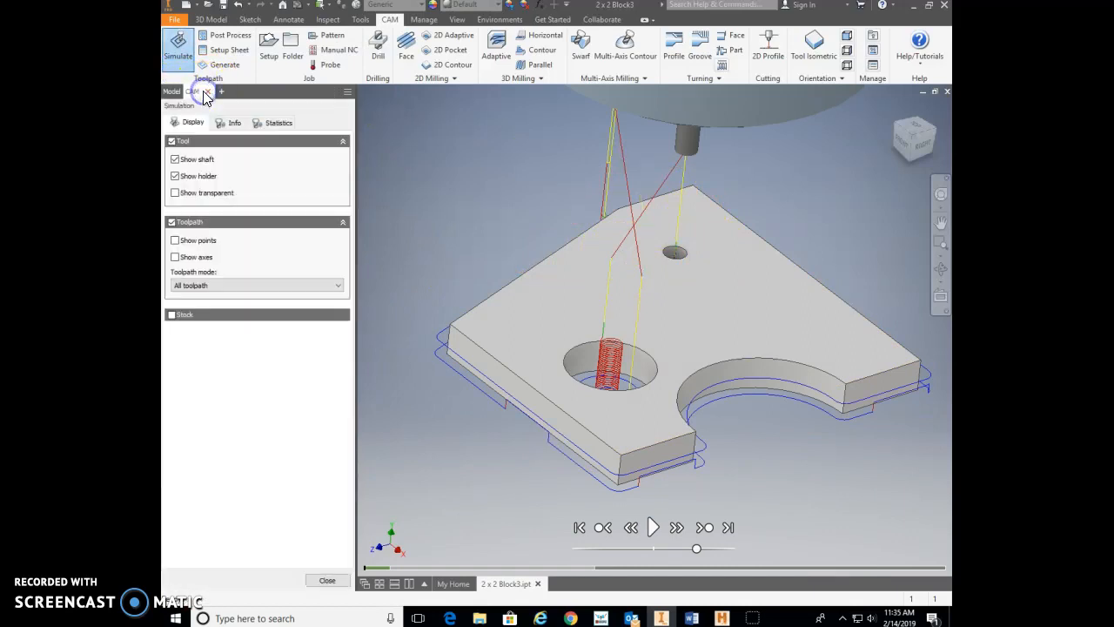
left_click(172, 91)
left_click(202, 93)
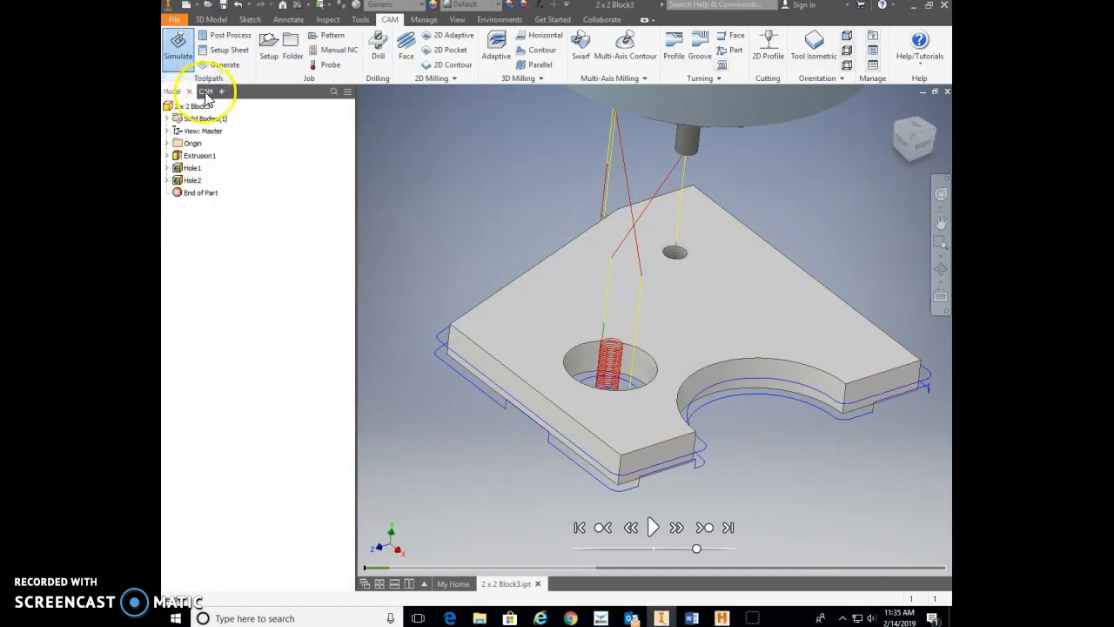
left_click(327, 580)
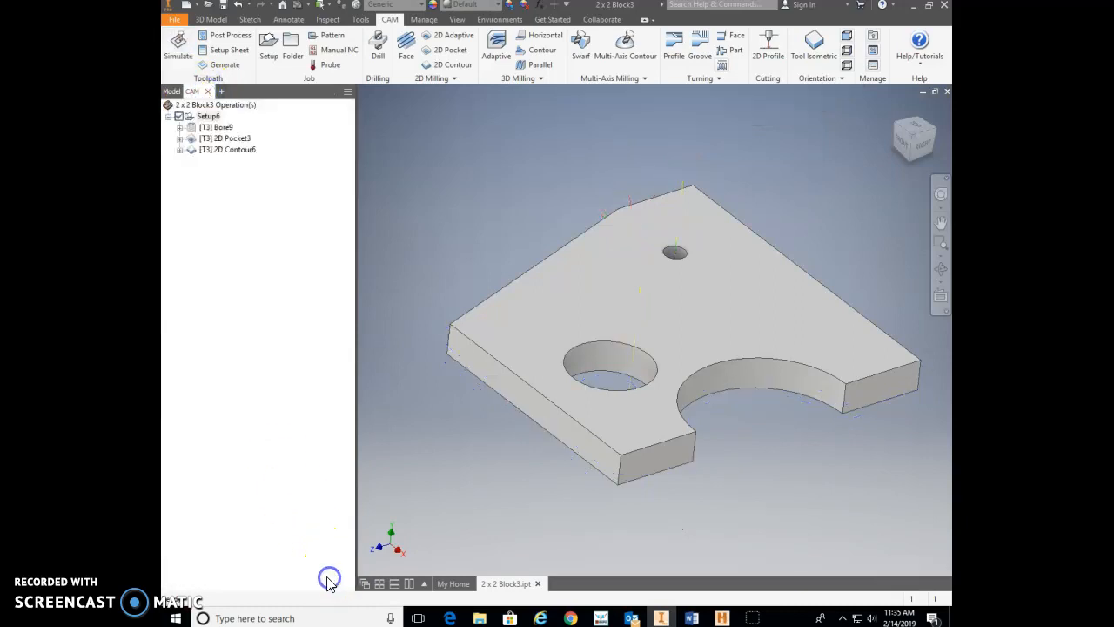
Open the simulation of the Bore9 toolpath on its own and close it again.
left_click(215, 127)
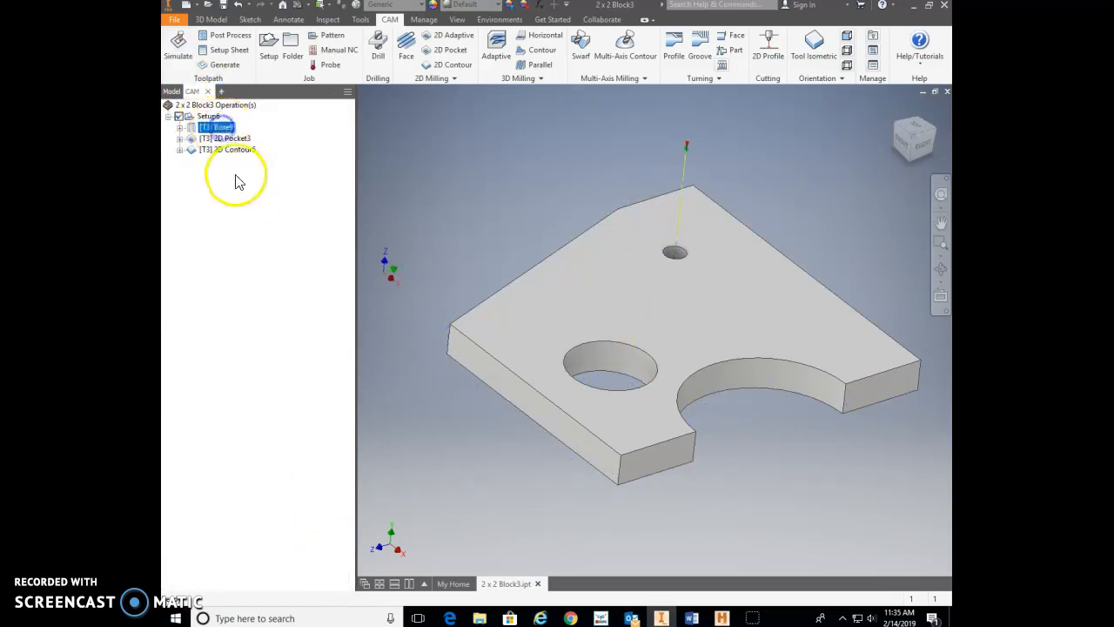
left_click(178, 52)
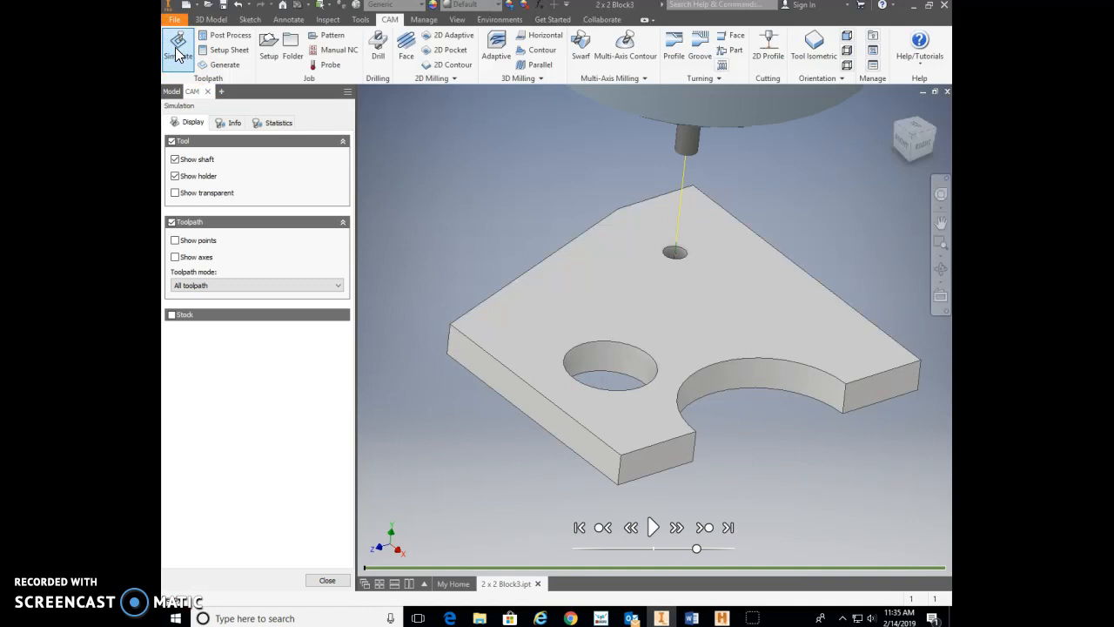
left_click(328, 580)
Simulate all Setup6 toolpaths together and play the bore and 2D pocket cuts.
left_click(208, 119)
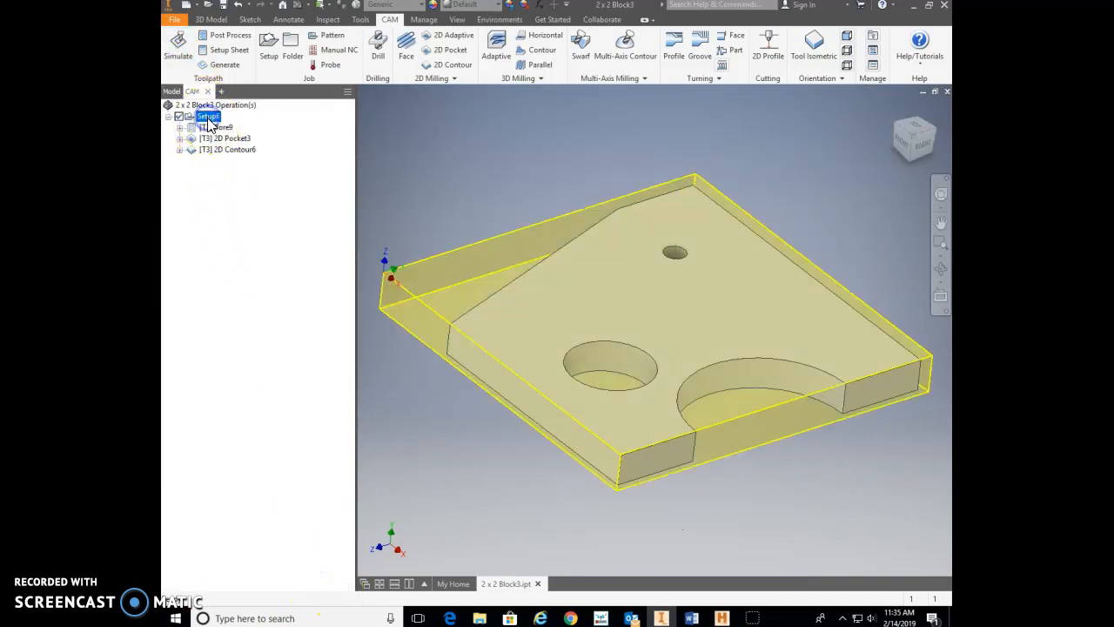
left_click(178, 51)
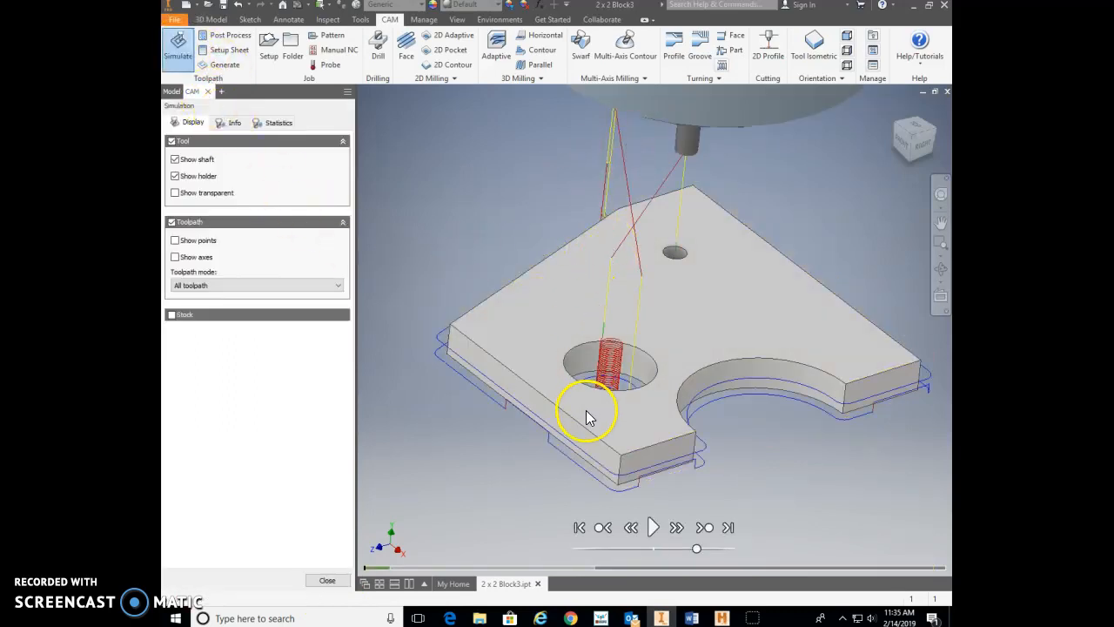
left_click(653, 528)
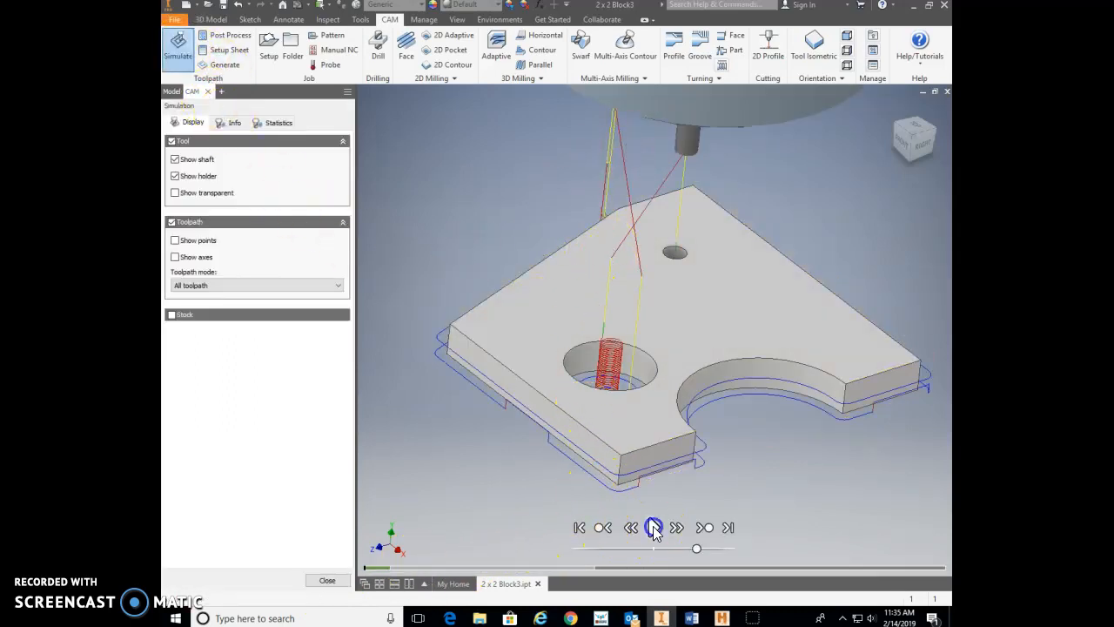
left_click(676, 398)
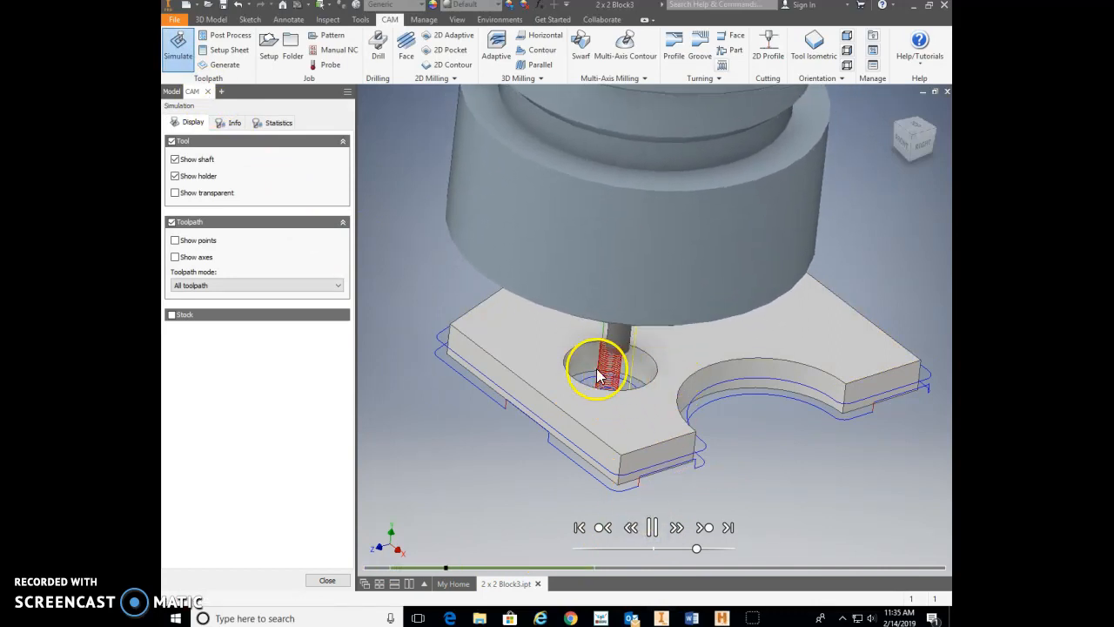
Skip ahead through the 2D contour in the running simulation, let it play to the end and close the simulation.
mouse_move(563, 570)
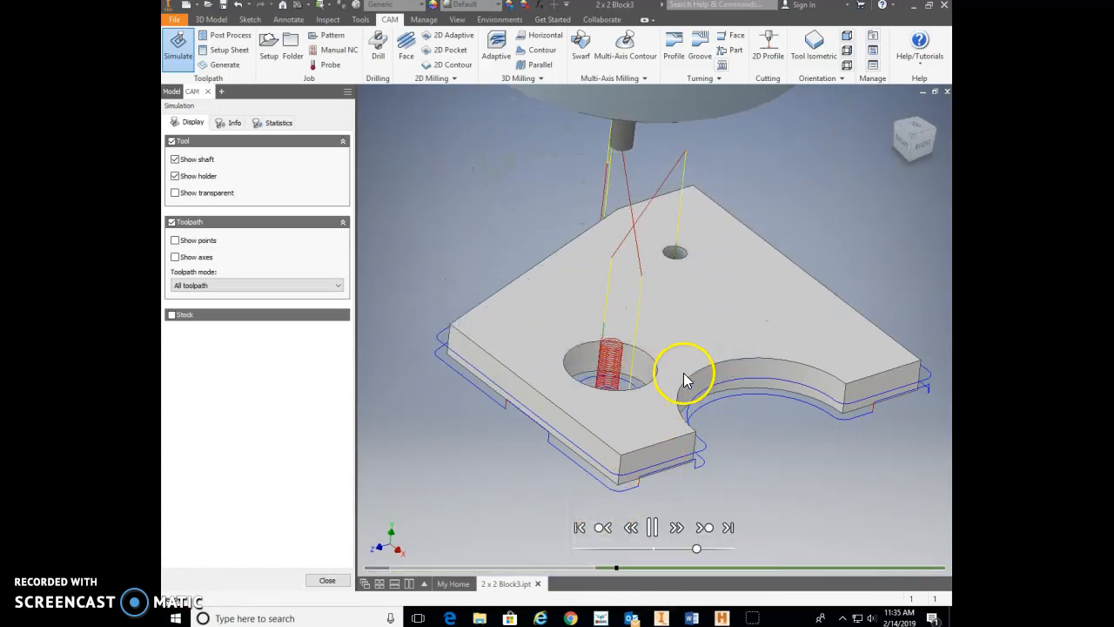
left_click_drag(736, 572, 818, 568)
left_click(867, 568)
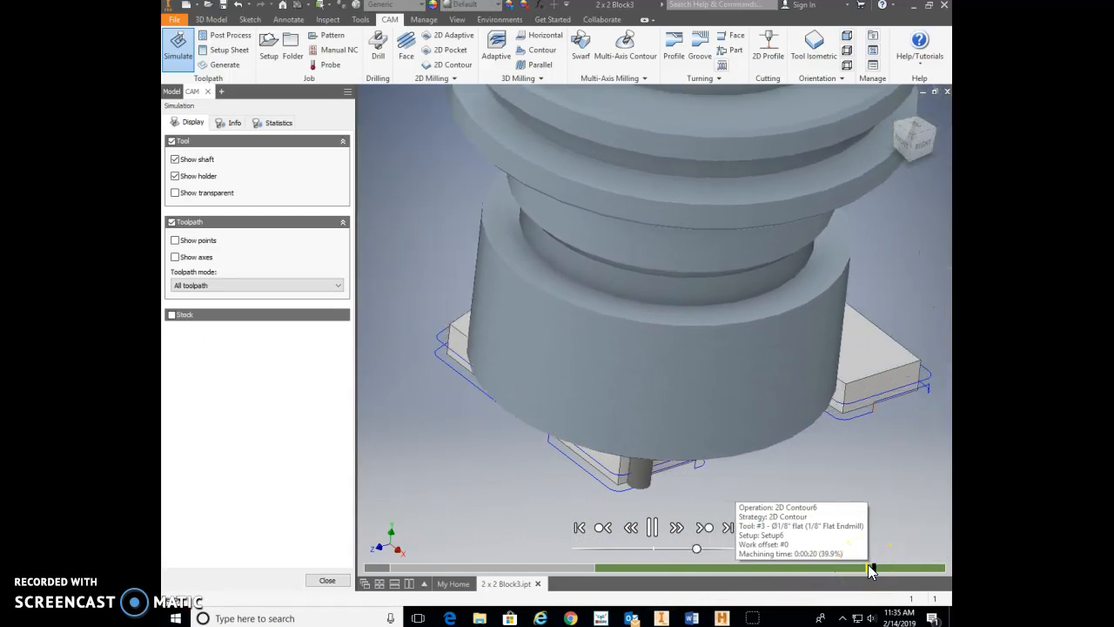
left_click(890, 563)
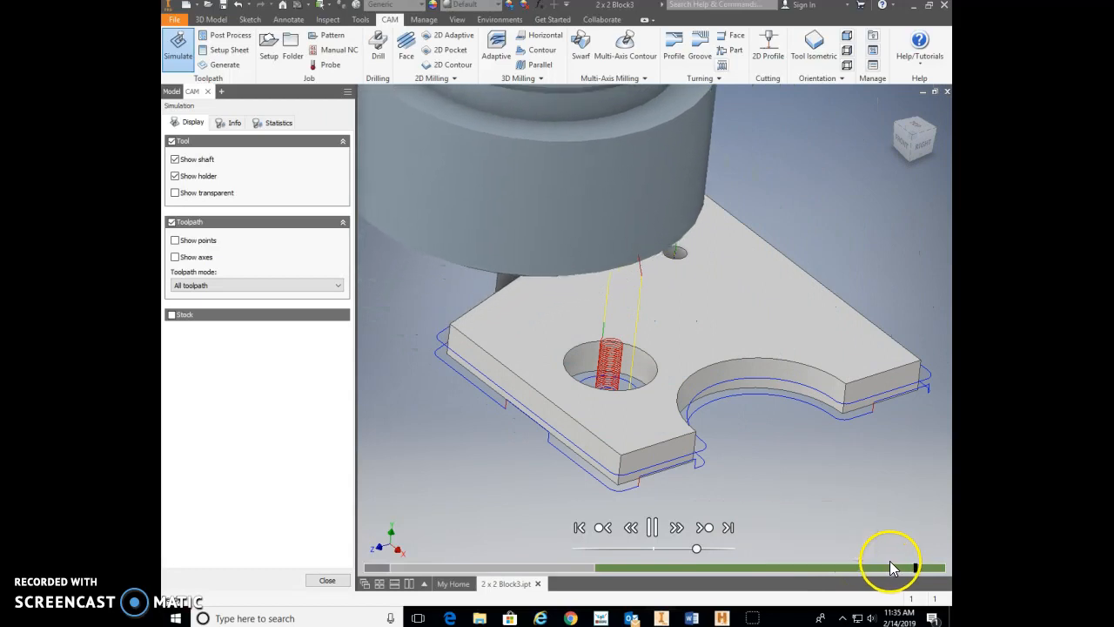
left_click(891, 565)
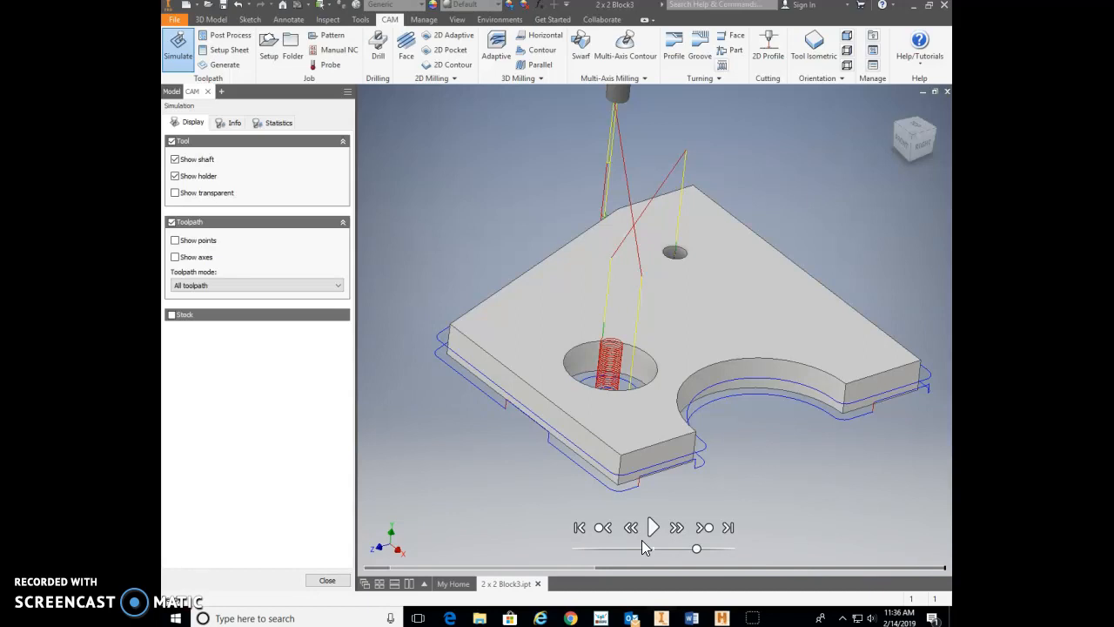
left_click(324, 580)
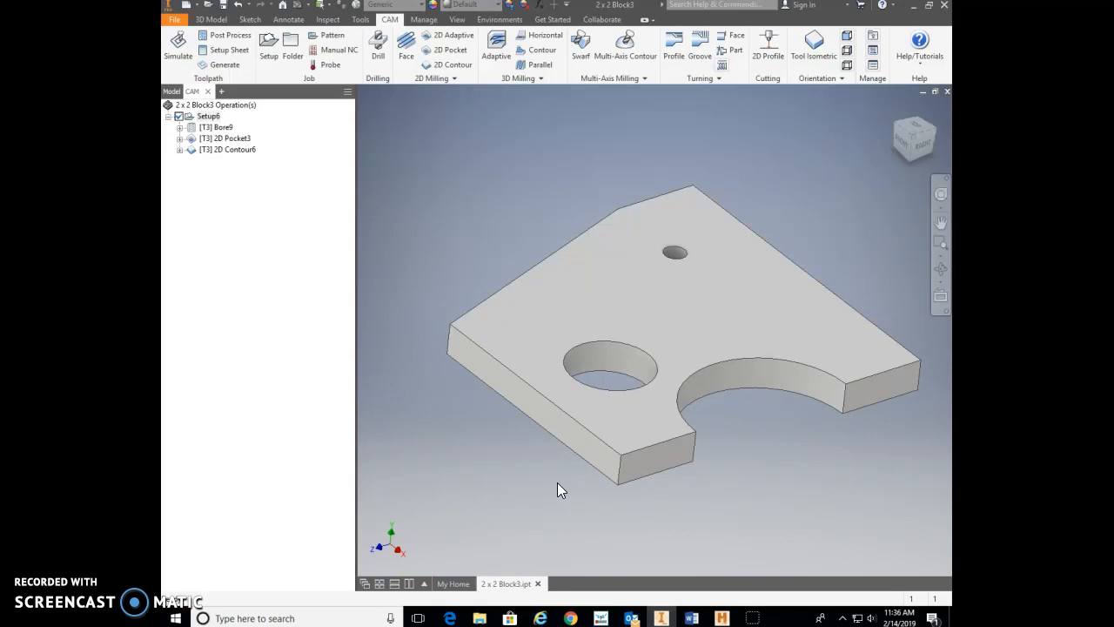
left_click(541, 460)
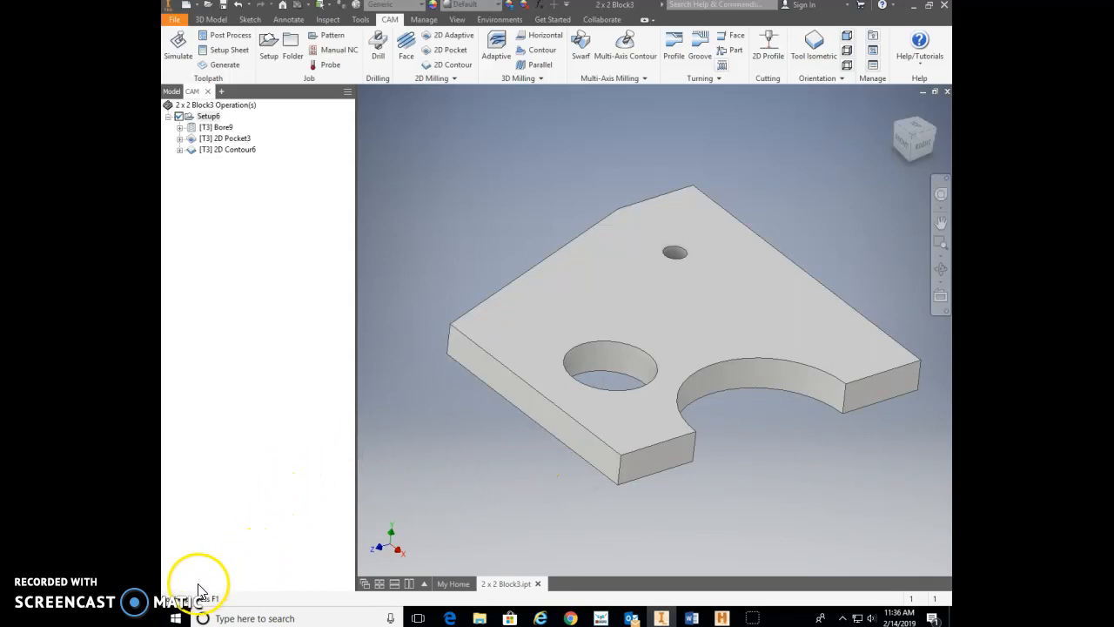